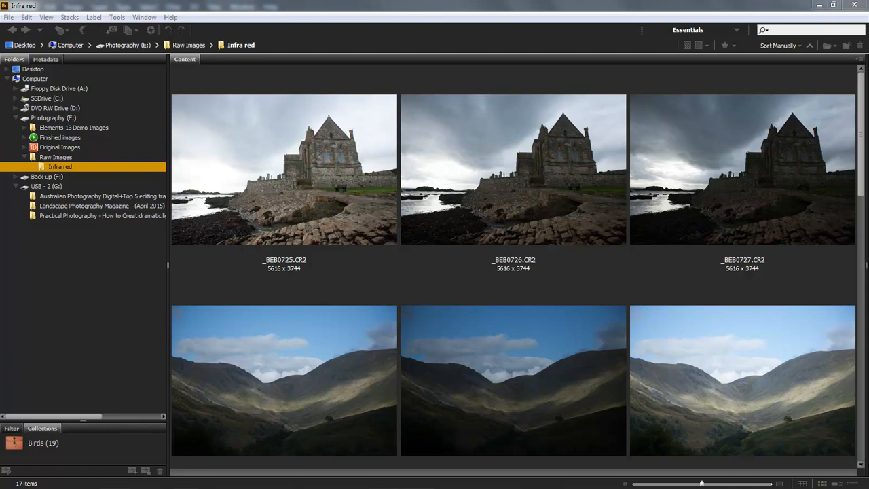
- Check the camera metadata of the three church shots _MG_5571.CR2, _MG_5572.CR2 and _MG_5573.CR2
{"action": "left_click", "coordinate": [821, 483]}
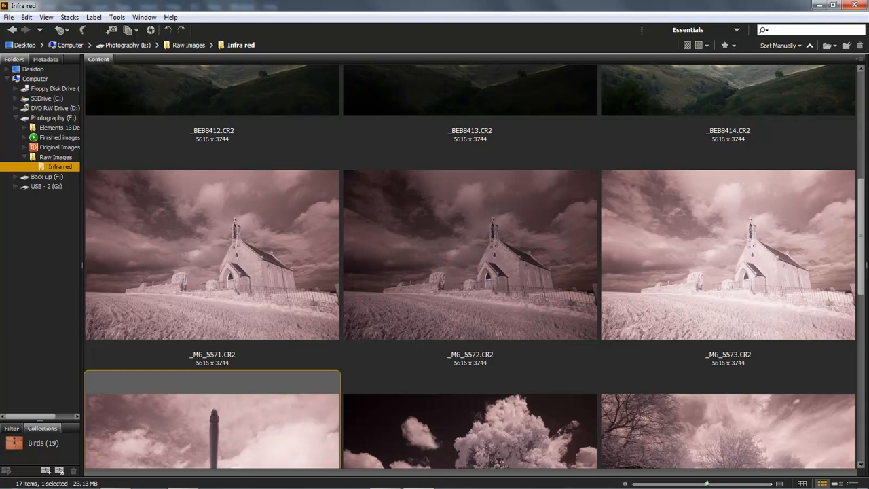
{"action": "left_click", "coordinate": [45, 59]}
{"action": "left_click", "coordinate": [201, 189]}
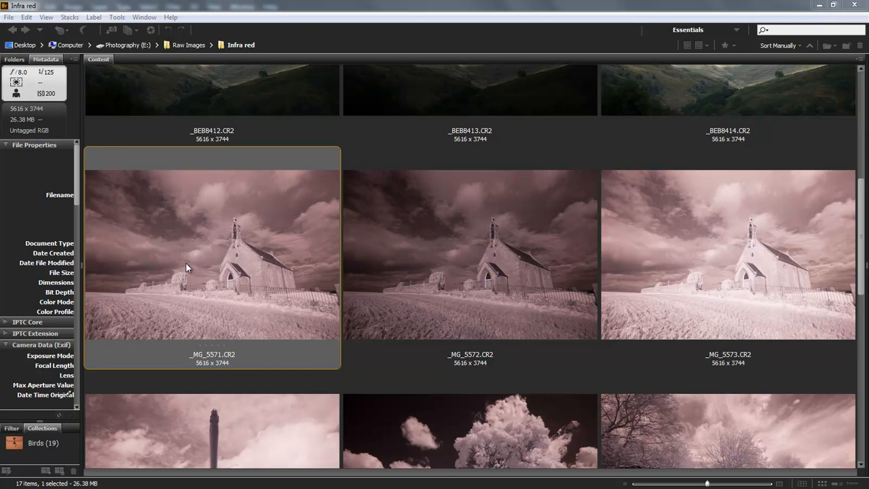
{"action": "left_click", "coordinate": [495, 256]}
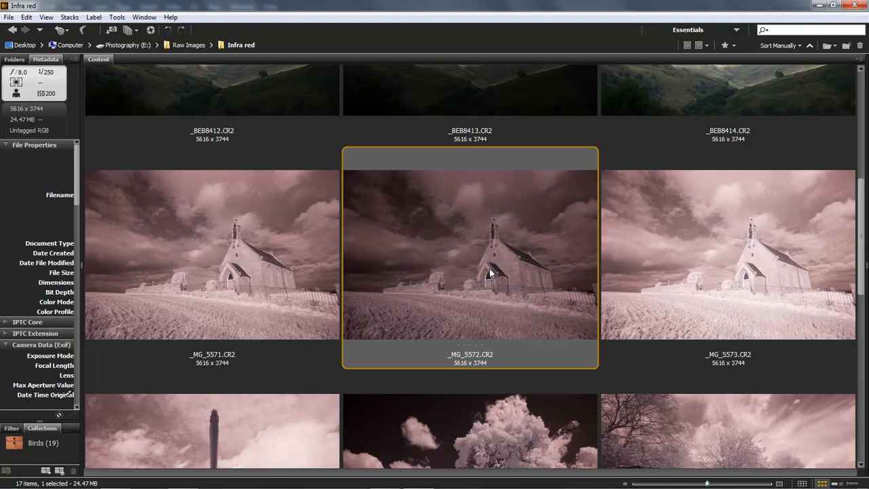
{"action": "left_click", "coordinate": [679, 258]}
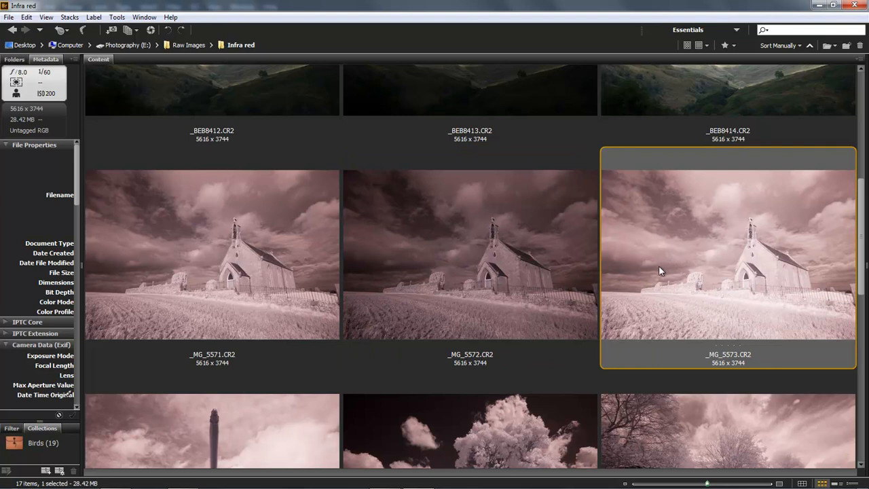
- Open _MG_5573.CR2 for raw editing and set Exposure to -1.05, Clarity to +58 and Saturation to -100
{"action": "double_click", "coordinate": [657, 267]}
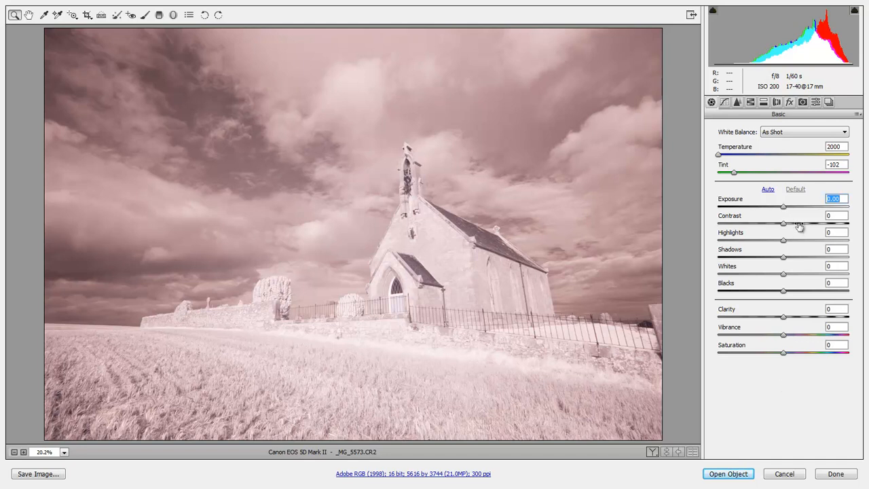
{"action": "left_click_drag", "start_coordinate": [783, 207], "coordinate": [771, 211]}
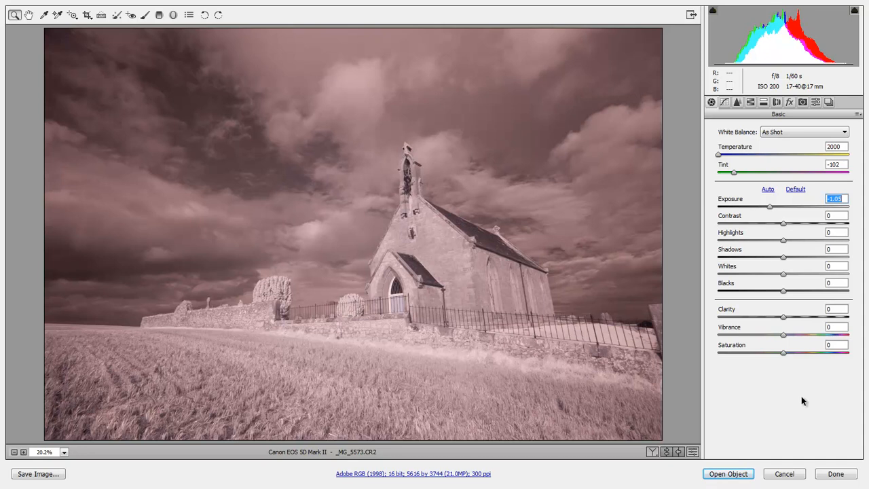
{"action": "left_click", "coordinate": [834, 309]}
{"action": "key", "text": "Up"}
{"action": "key", "text": "Up"}
{"action": "key", "text": "Up"}
{"action": "key", "text": "Up"}
{"action": "key", "text": "Up"}
{"action": "key", "text": "Up"}
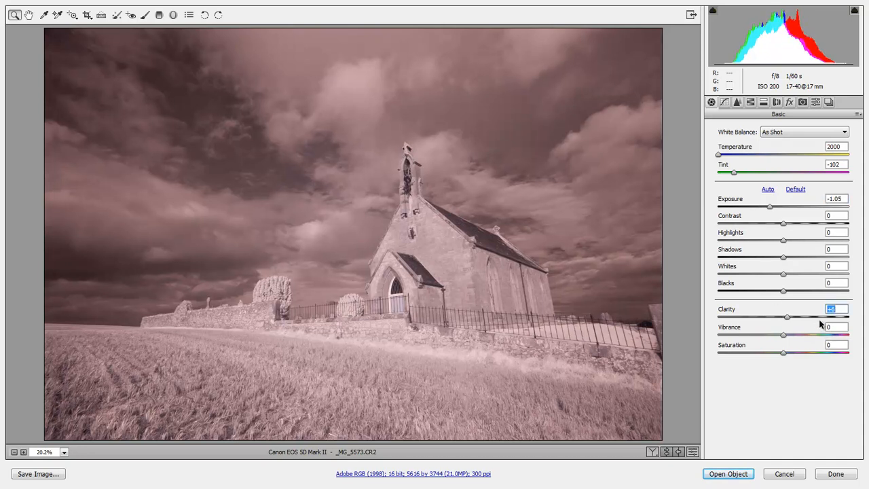
{"action": "left_click", "coordinate": [820, 318]}
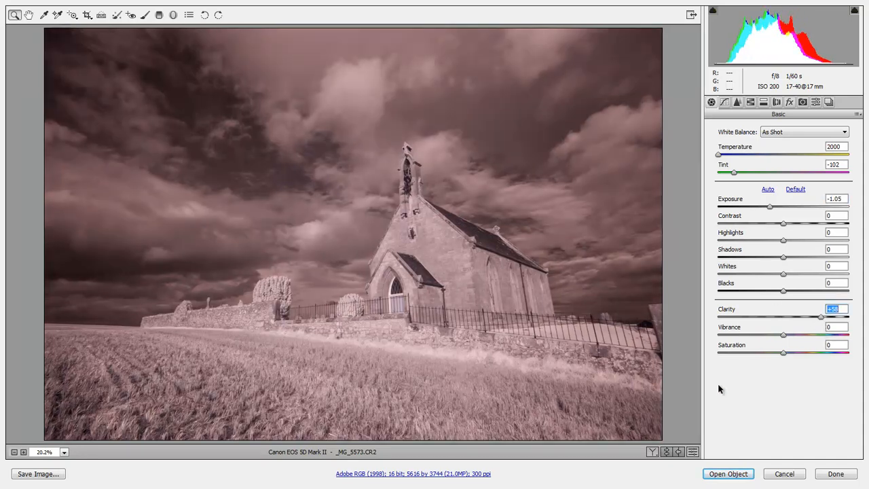
{"action": "left_click", "coordinate": [719, 353]}
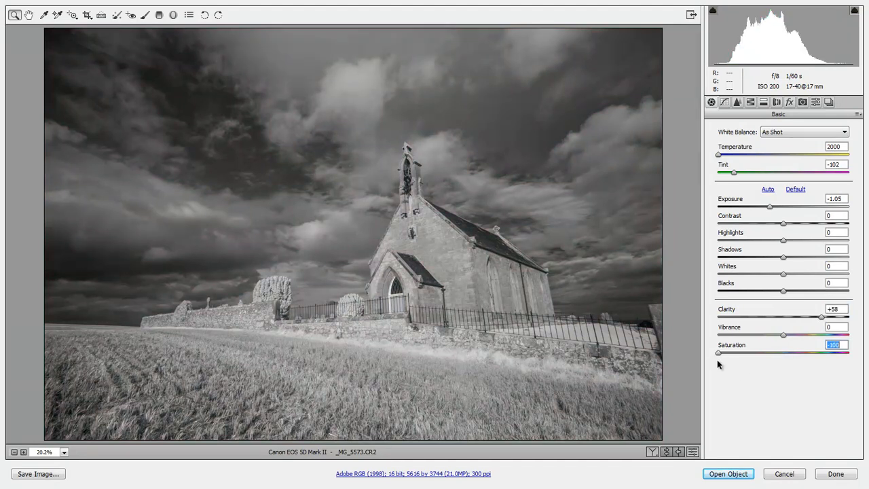
- Set Whites to +53, Blacks to -47, Highlights to +3 and Contrast to +24, and save the raw adjustments without opening the image
{"action": "left_click", "coordinate": [811, 273]}
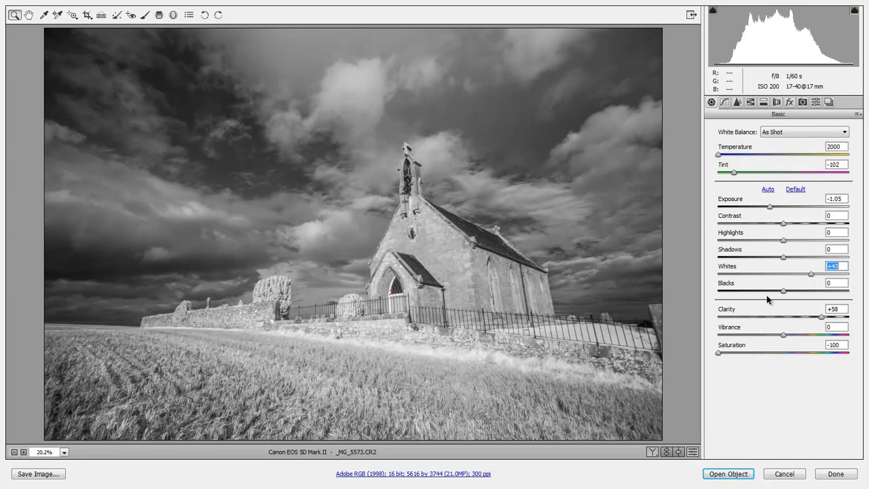
{"action": "left_click", "coordinate": [754, 292]}
{"action": "left_click", "coordinate": [815, 273]}
{"action": "left_click", "coordinate": [818, 274]}
{"action": "left_click", "coordinate": [786, 240]}
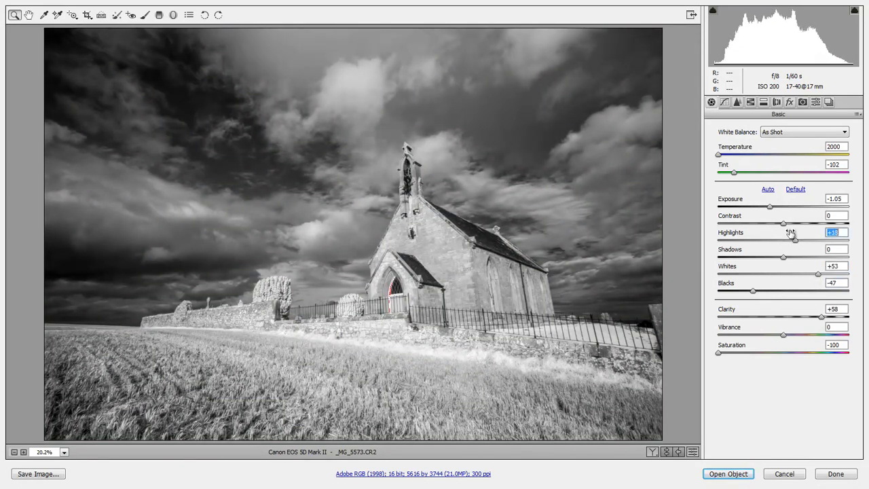
{"action": "left_click", "coordinate": [795, 224]}
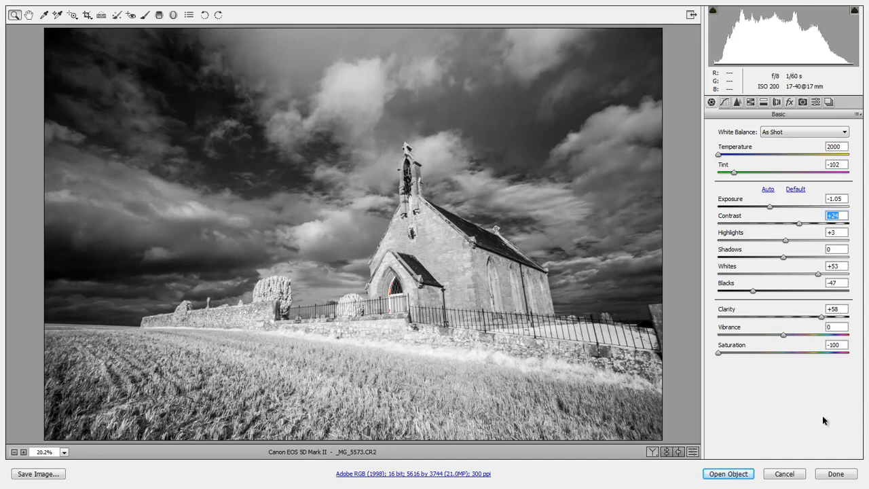
{"action": "left_click", "coordinate": [836, 475]}
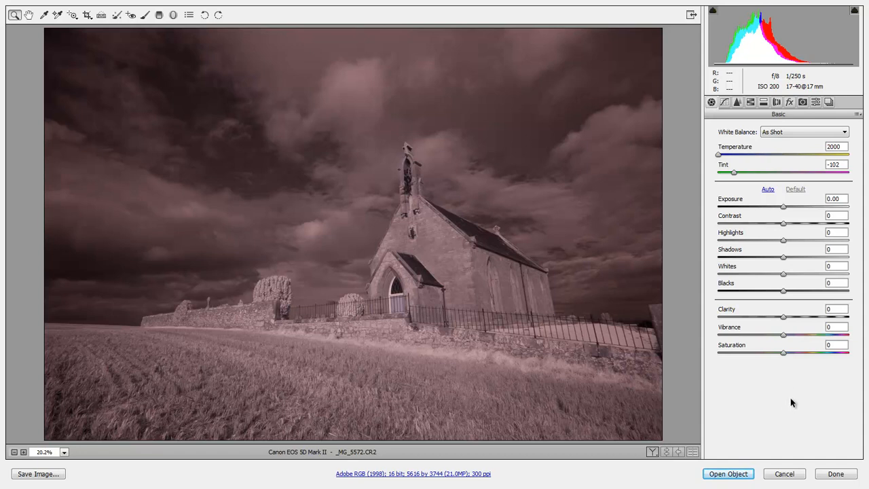
- On _MG_5572.CR2, set Saturation to -100, Exposure to +1.00, Whites to +40 and Blacks to -40
{"action": "left_click", "coordinate": [719, 353]}
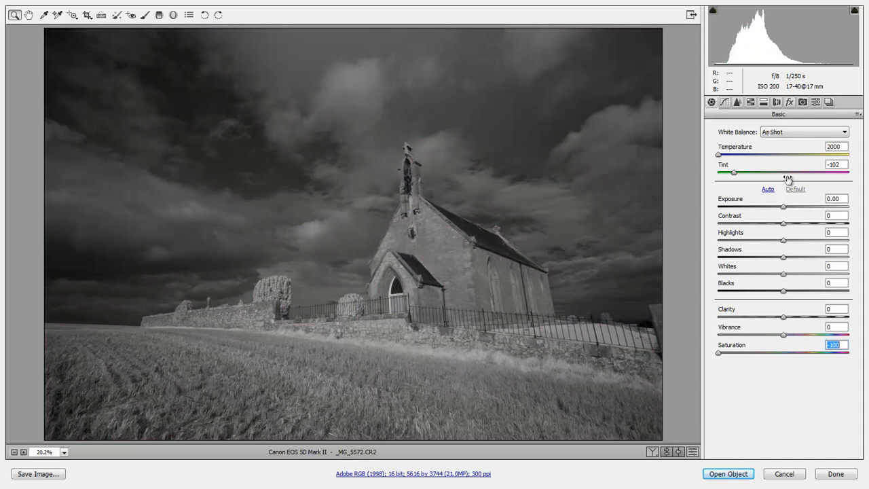
{"action": "left_click_drag", "start_coordinate": [783, 208], "coordinate": [798, 207]}
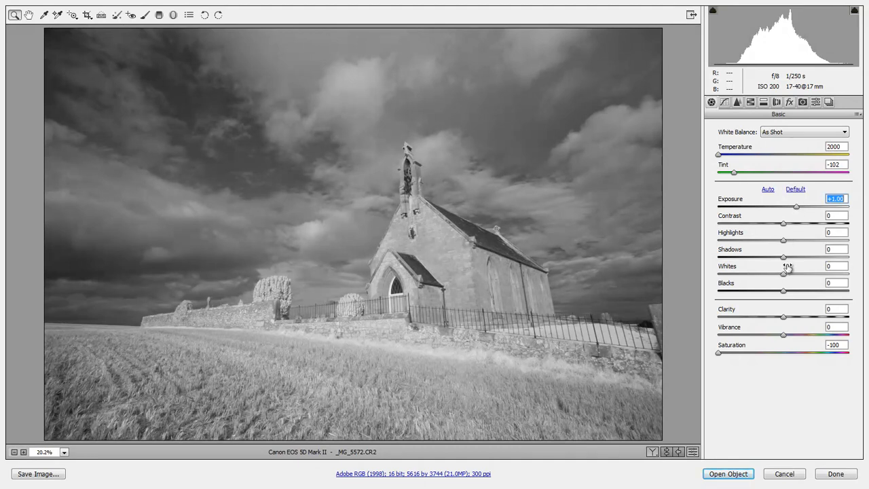
{"action": "left_click", "coordinate": [807, 274]}
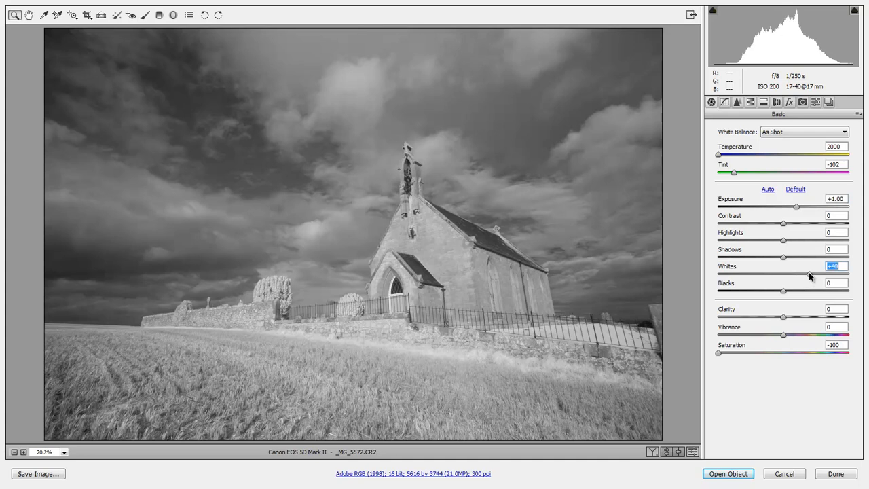
{"action": "left_click", "coordinate": [759, 291]}
- Set Clarity to +63 and Contrast to +23 on the darker church shot, and save its raw adjustments
{"action": "left_click", "coordinate": [817, 316]}
{"action": "left_click", "coordinate": [824, 316]}
{"action": "left_click_drag", "start_coordinate": [784, 224], "coordinate": [802, 227]}
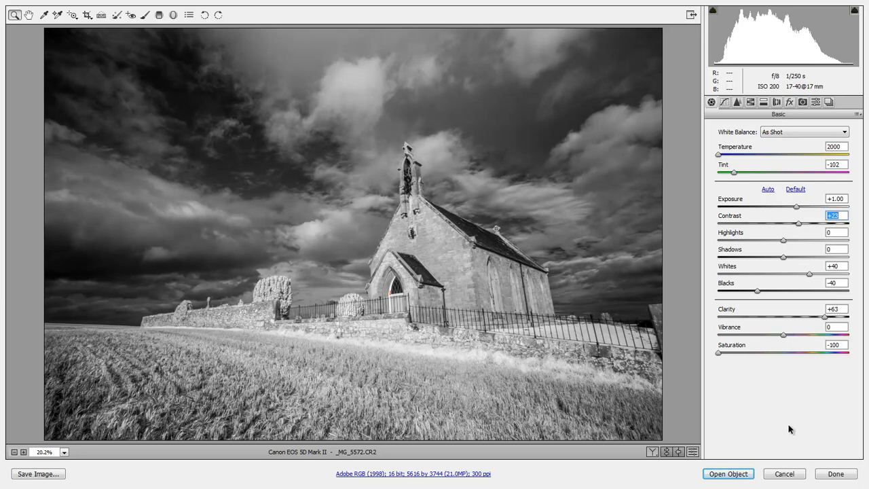
{"action": "left_click", "coordinate": [836, 475]}
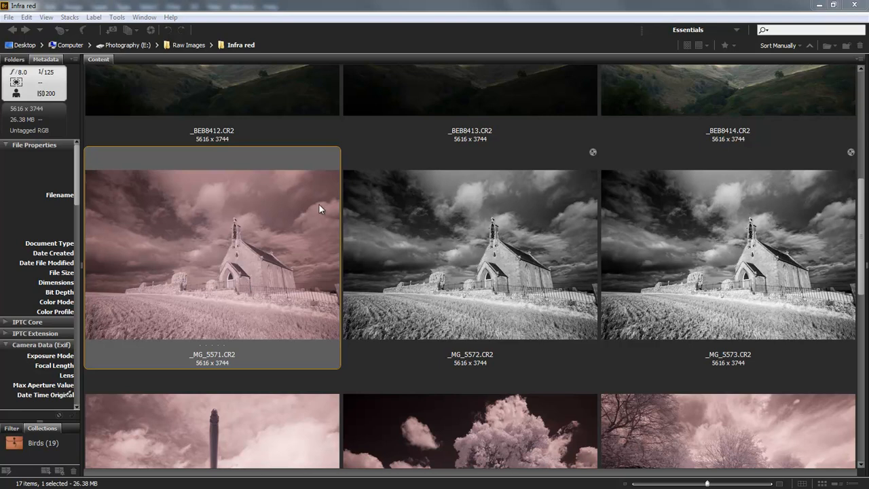
- Open _MG_5571.CR2 for raw editing and remove its colour by setting Saturation to -100
{"action": "double_click", "coordinate": [215, 231]}
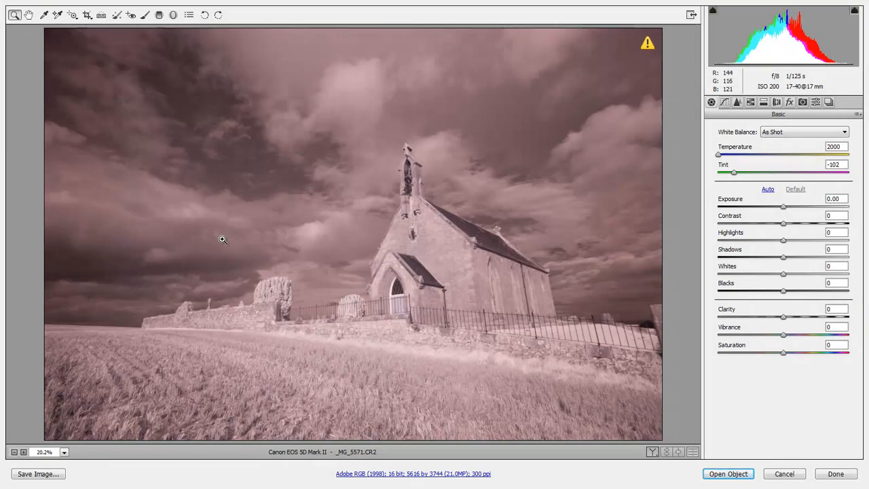
{"action": "left_click", "coordinate": [719, 354]}
{"action": "left_click_drag", "start_coordinate": [718, 353], "coordinate": [717, 354]}
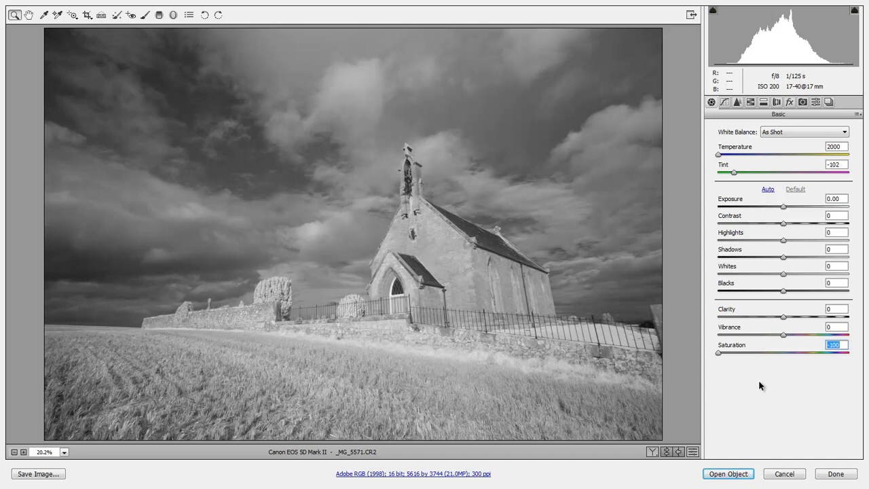
- Try the automatic Upright perspective correction from the manual lens corrections on the church photo, and turn it off again
{"action": "left_click", "coordinate": [778, 102]}
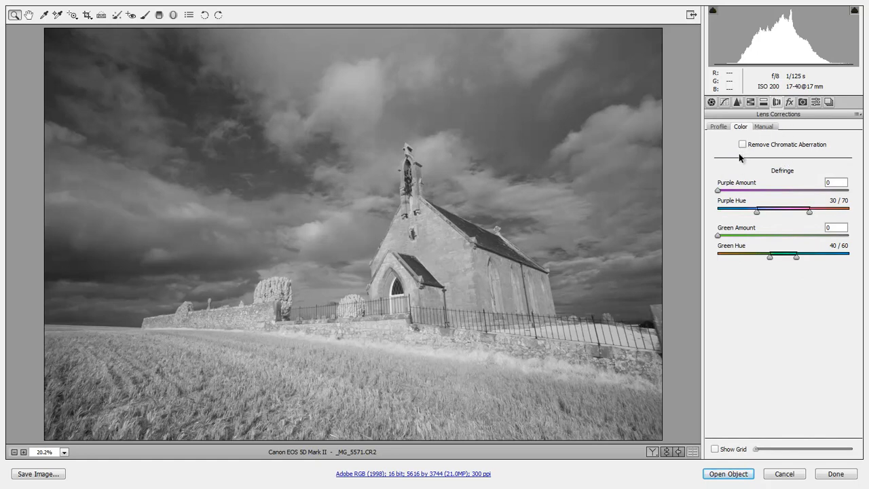
{"action": "left_click", "coordinate": [719, 126]}
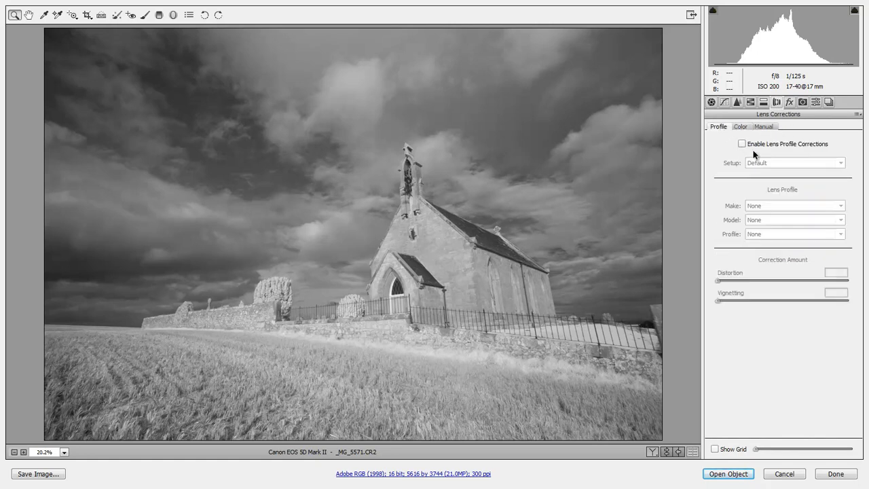
{"action": "left_click", "coordinate": [765, 126]}
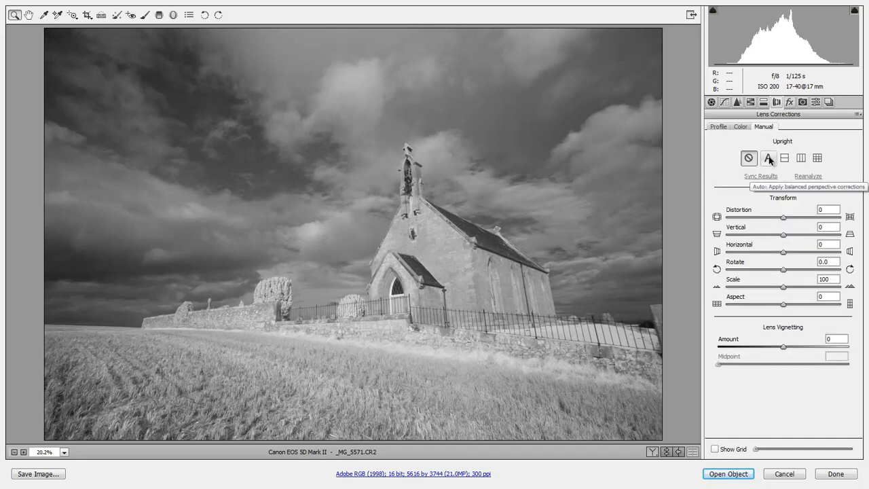
{"action": "left_click", "coordinate": [769, 158]}
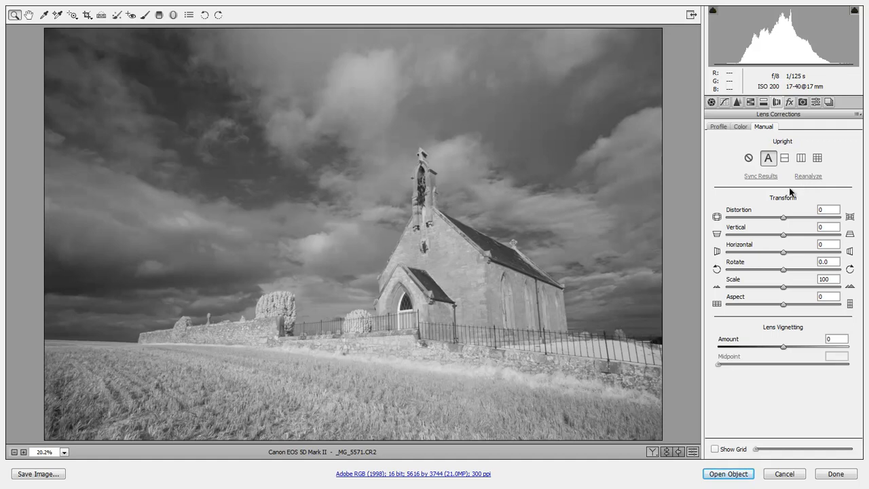
{"action": "left_click", "coordinate": [749, 159]}
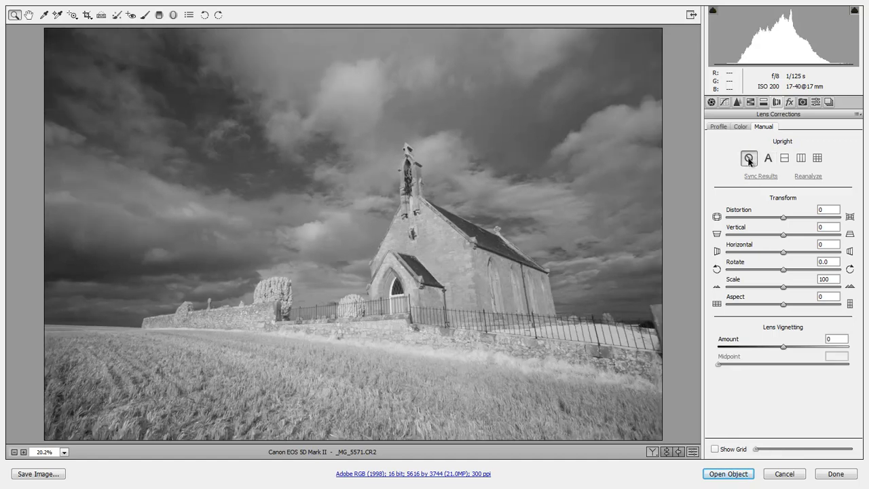
- Apply the vertical Upright correction to the church photo and scale the image to 123 until the empty corners are out of frame
{"action": "left_click", "coordinate": [801, 158]}
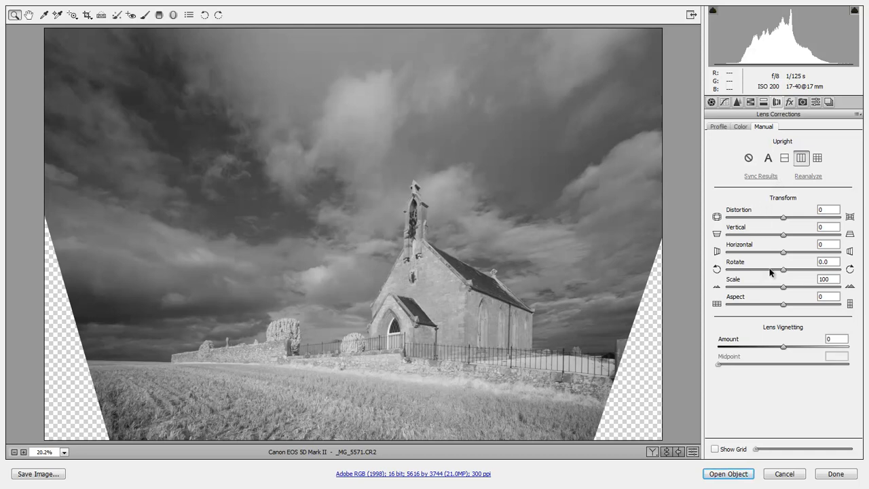
{"action": "left_click", "coordinate": [833, 279]}
{"action": "key", "text": "Up"}
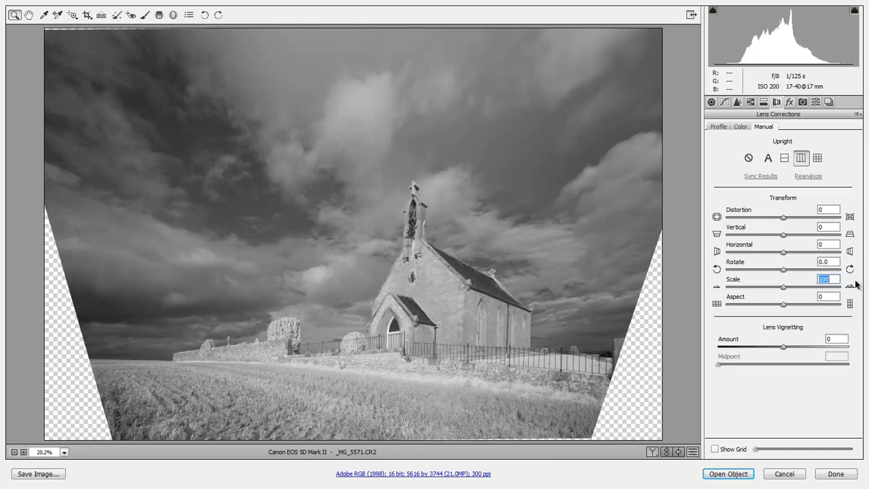
{"action": "key", "text": "Up"}
{"action": "key", "text": "Up"}
{"action": "key", "text": "Up"}
{"action": "key", "text": "Up"}
{"action": "key", "text": "Up"}
{"action": "key", "text": "Up"}
{"action": "key", "text": "Up"}
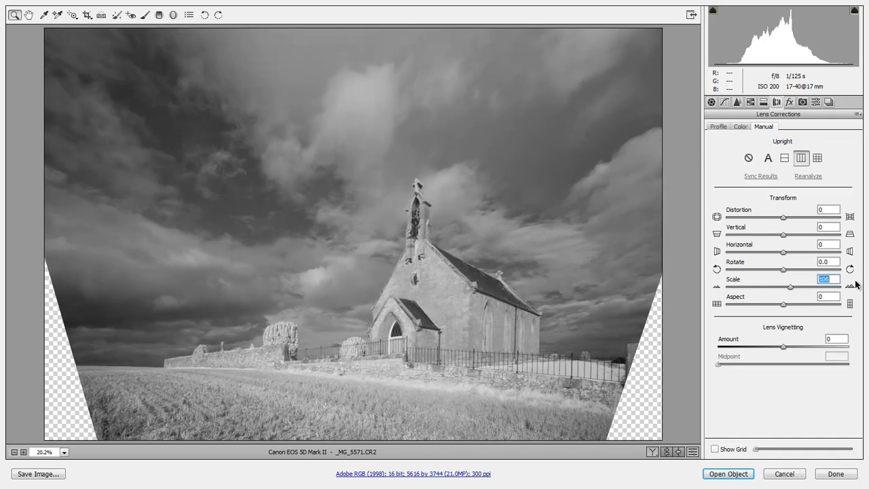
{"action": "key", "text": "Up"}
{"action": "key", "text": "Up"}
{"action": "key", "text": "Up"}
{"action": "key", "text": "Up"}
{"action": "key", "text": "Up"}
{"action": "key", "text": "Up"}
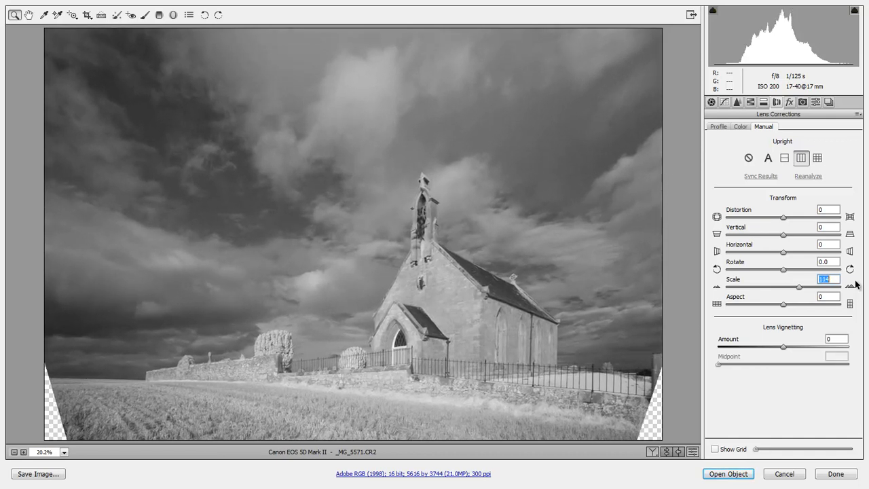
{"action": "key", "text": "Up"}
{"action": "key", "text": "Up"}
{"action": "key", "text": "Up"}
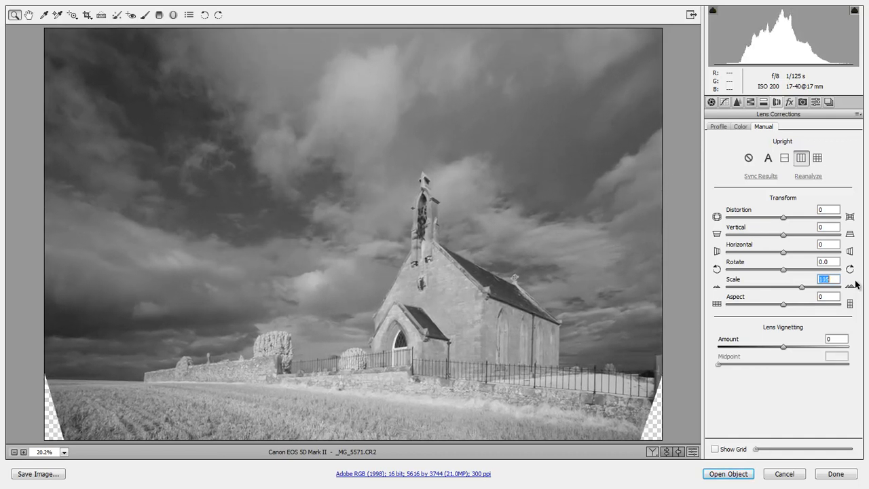
{"action": "key", "text": "Up"}
{"action": "key", "text": "Up"}
{"action": "key", "text": "Up"}
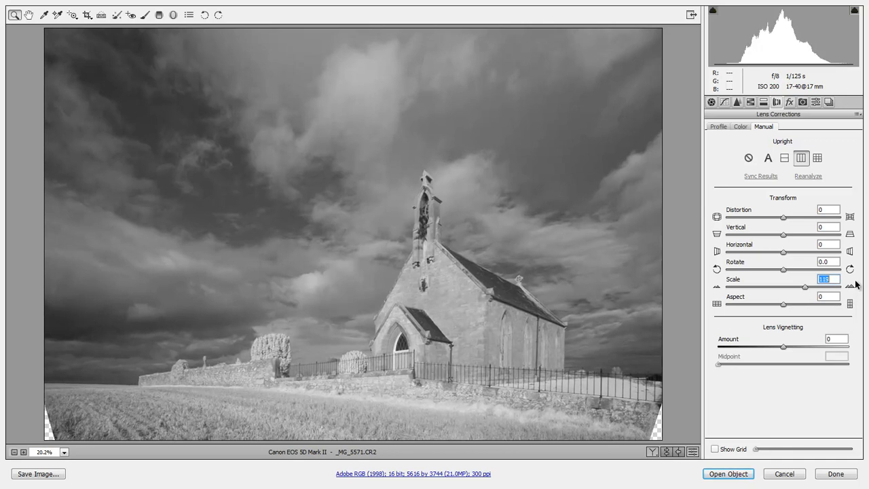
{"action": "key", "text": "Up"}
{"action": "key", "text": "Up"}
{"action": "key", "text": "Up"}
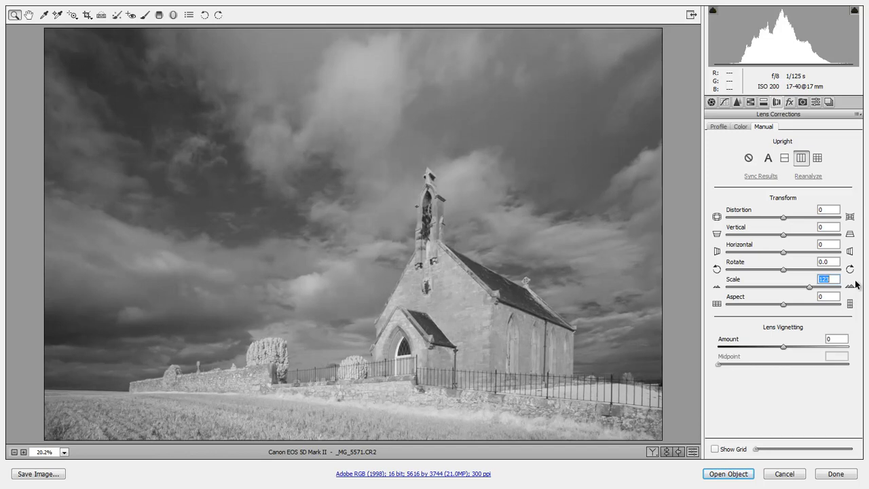
{"action": "left_click", "coordinate": [86, 16]}
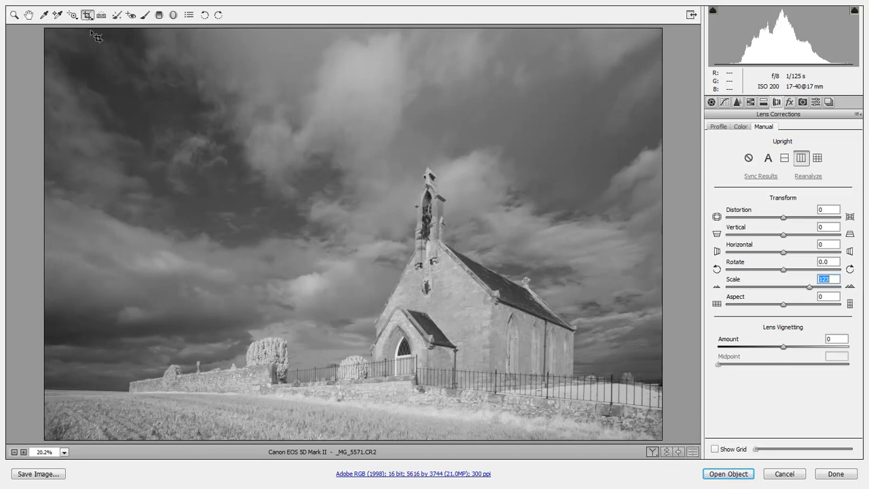
{"action": "left_click_drag", "start_coordinate": [29, 34], "coordinate": [669, 450]}
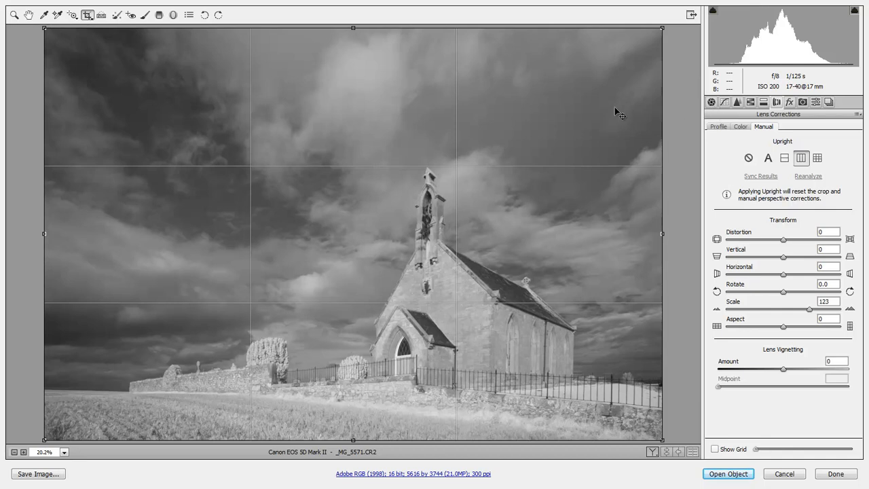
{"action": "key", "text": "Escape"}
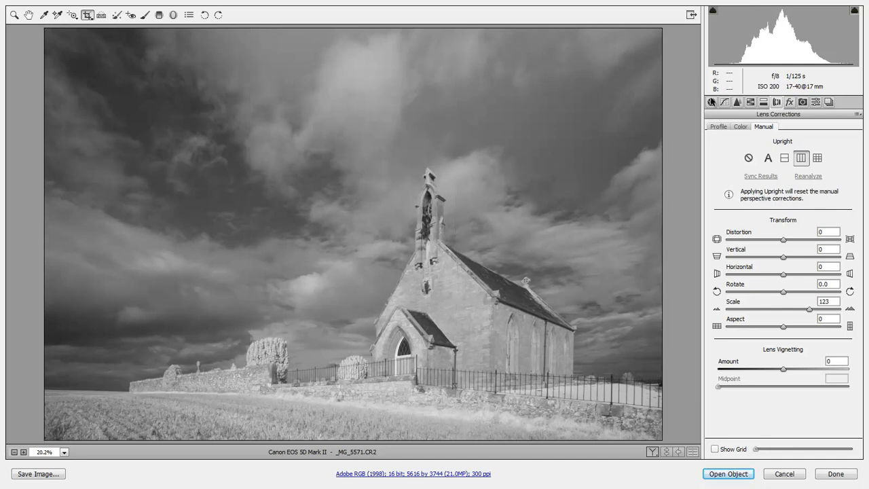
- In the basic raw adjustments of _MG_5571.CR2, set Clarity to +51 and Whites to +53
{"action": "left_click", "coordinate": [711, 102]}
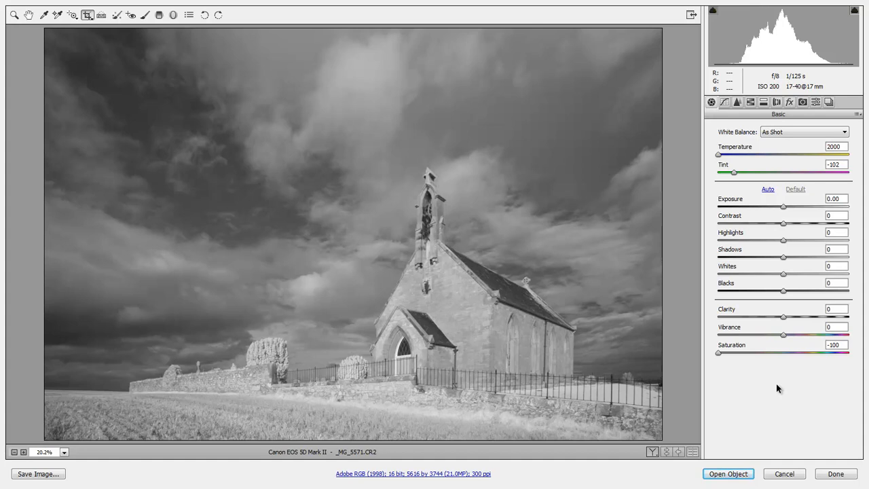
{"action": "left_click", "coordinate": [817, 318]}
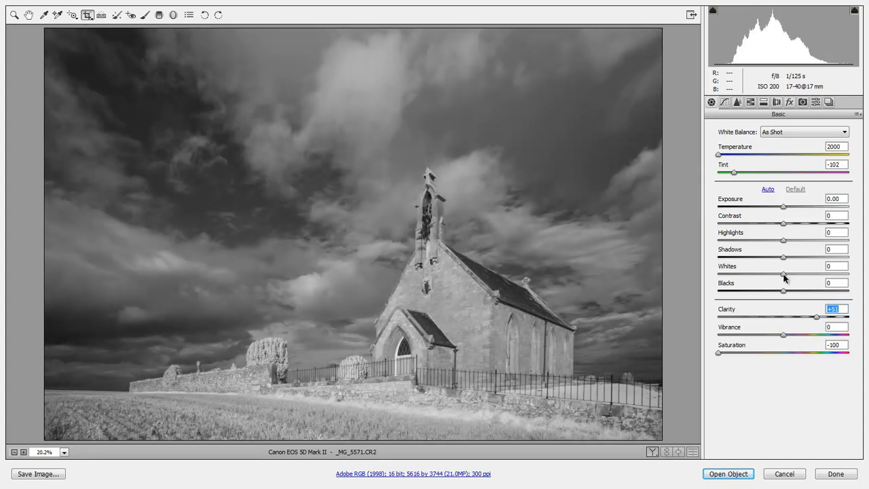
{"action": "left_click_drag", "start_coordinate": [784, 275], "coordinate": [838, 273]}
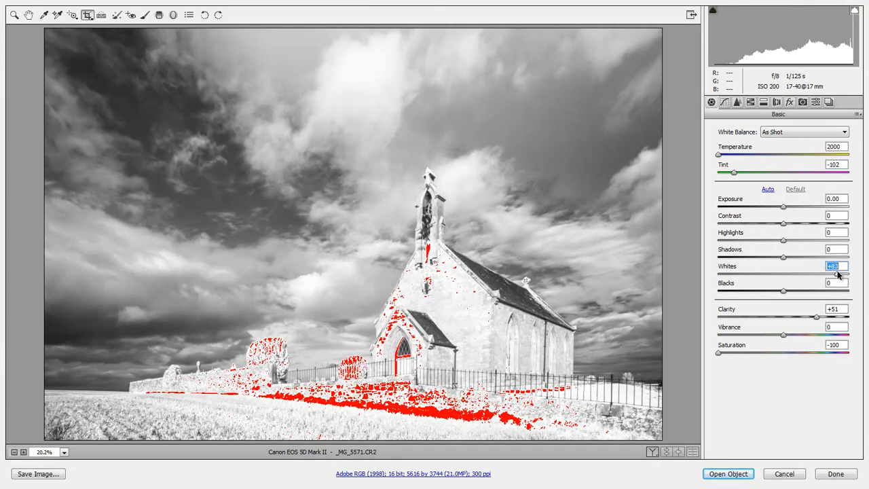
{"action": "left_click_drag", "start_coordinate": [838, 274], "coordinate": [822, 273]}
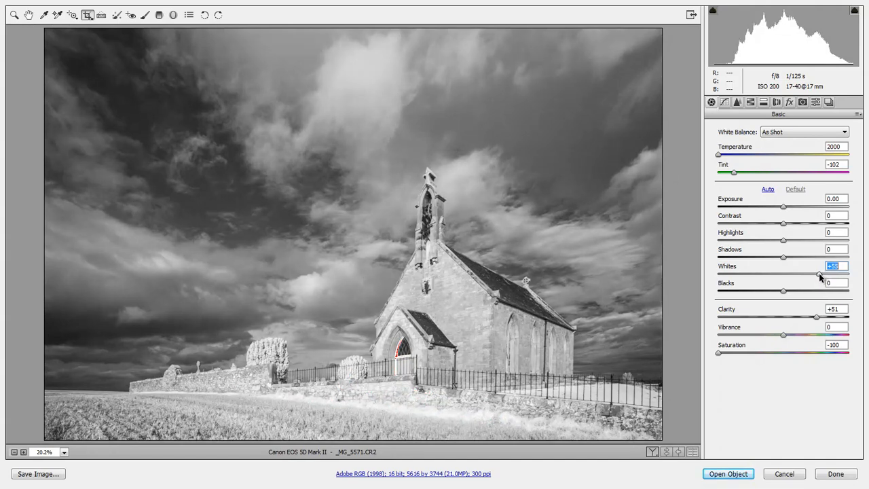
- Deepen the church photo's shadows with Blacks at -54 and raise Contrast to +36
{"action": "left_click", "coordinate": [781, 291]}
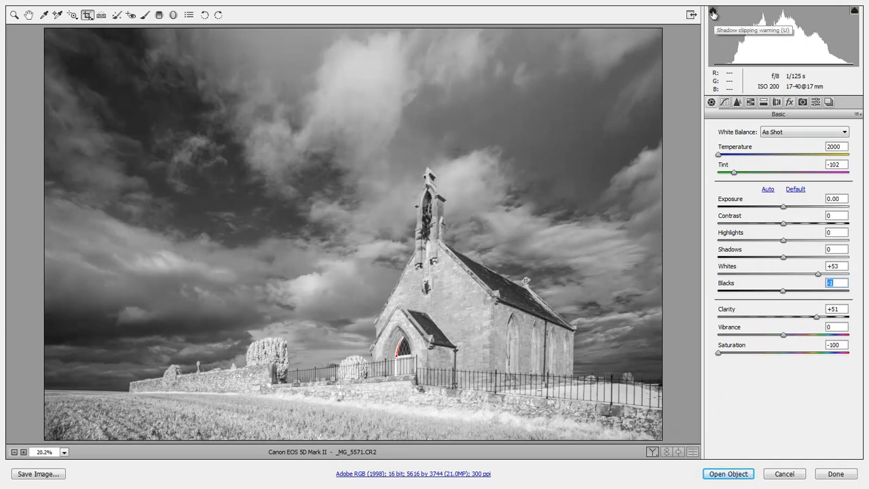
{"action": "left_click_drag", "start_coordinate": [782, 294], "coordinate": [746, 298]}
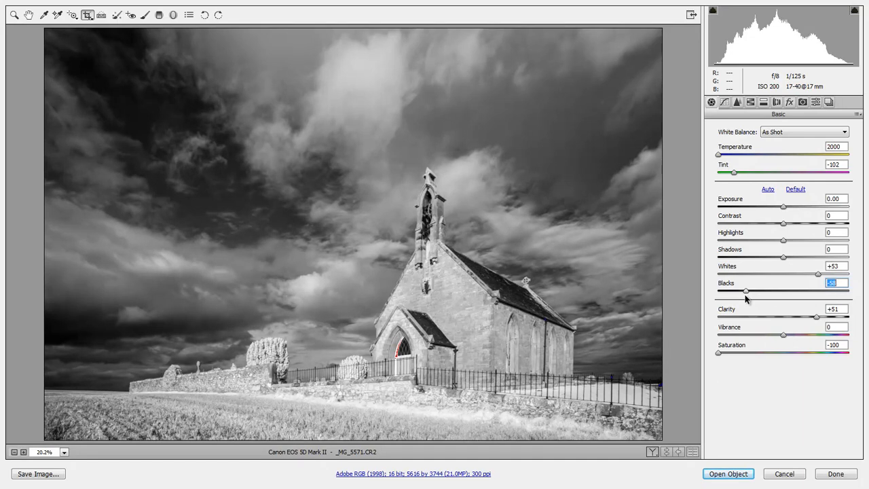
{"action": "left_click_drag", "start_coordinate": [745, 299], "coordinate": [727, 299]}
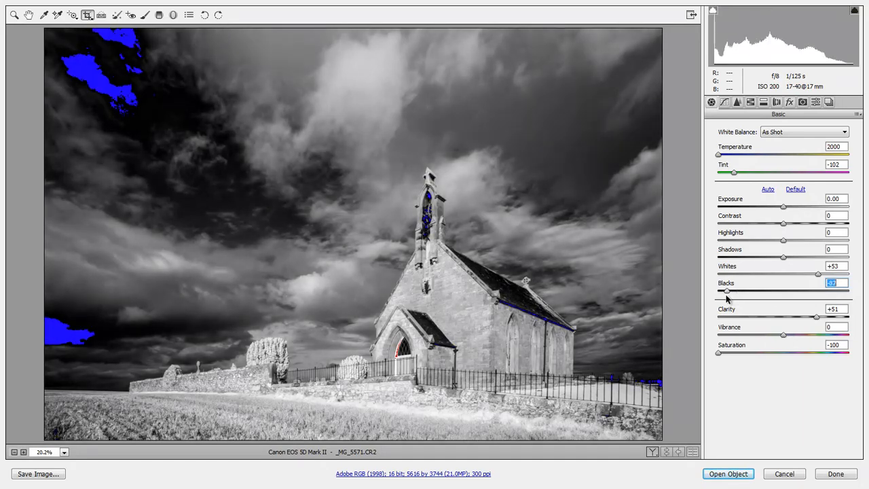
{"action": "left_click_drag", "start_coordinate": [726, 299], "coordinate": [732, 299]}
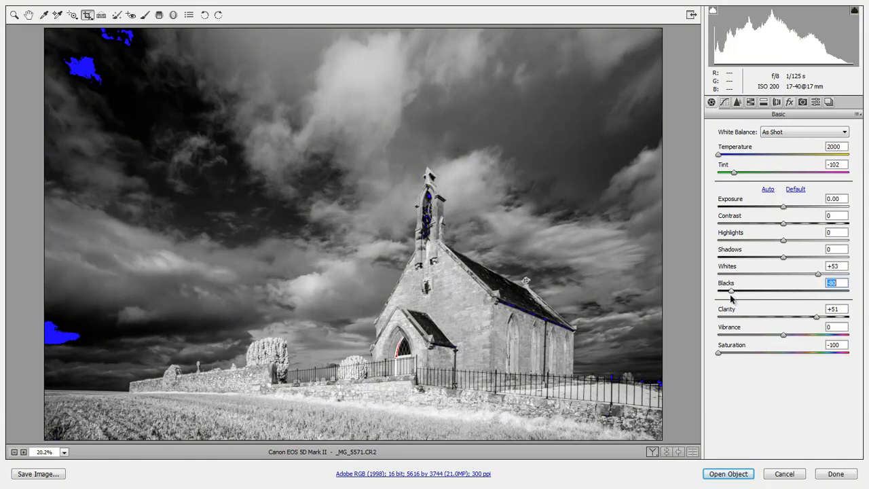
{"action": "left_click_drag", "start_coordinate": [730, 294], "coordinate": [755, 306]}
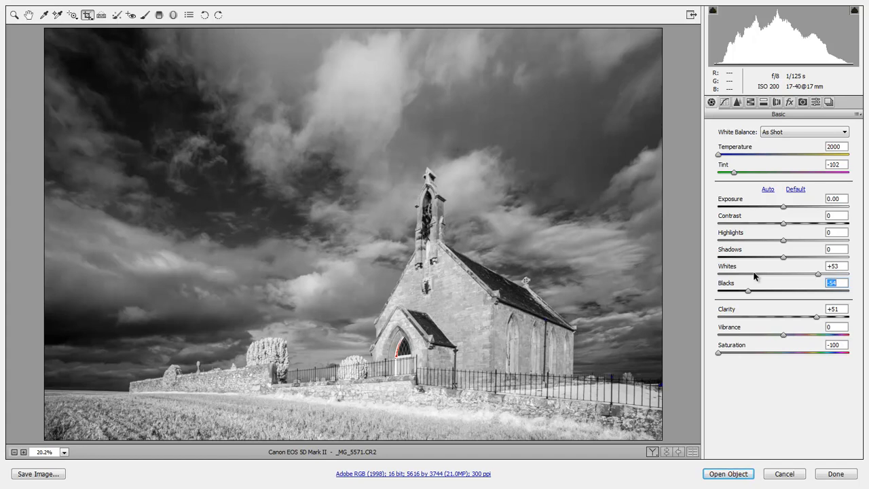
{"action": "left_click", "coordinate": [806, 226]}
{"action": "left_click_drag", "start_coordinate": [803, 226], "coordinate": [806, 227]}
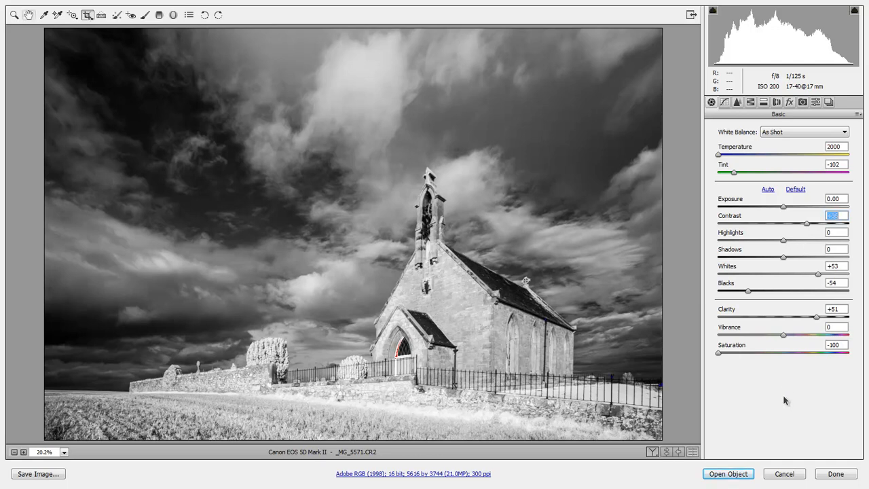
- Inspect the church photo for dust spots using the Spot Removal tool's Visualize Spots view, and leave the tool
{"action": "key", "text": "h"}
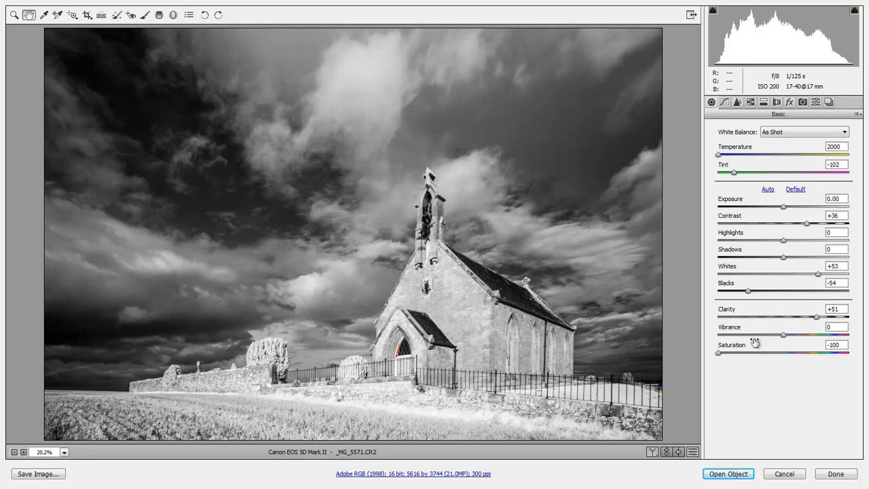
{"action": "left_click", "coordinate": [117, 16]}
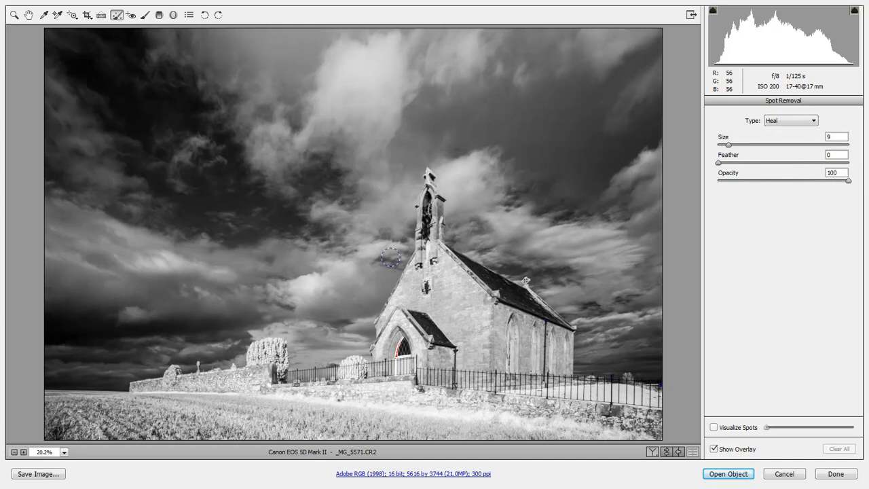
{"action": "left_click", "coordinate": [714, 428]}
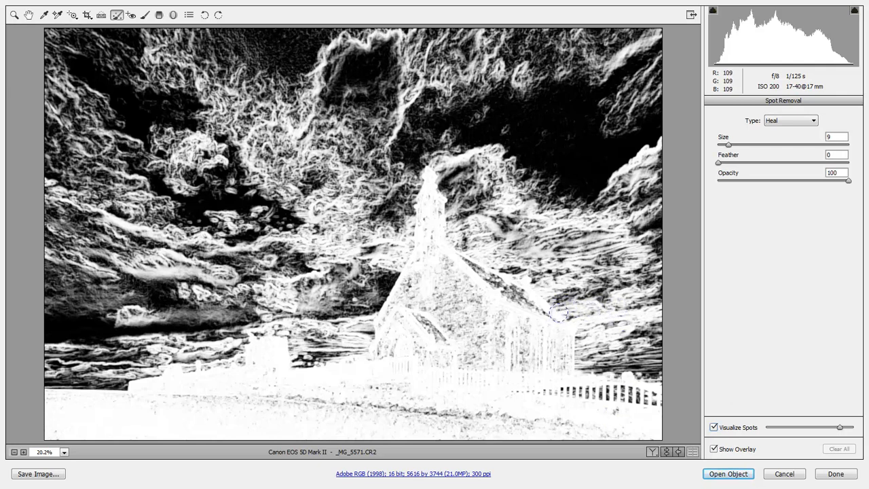
{"action": "left_click", "coordinate": [714, 427]}
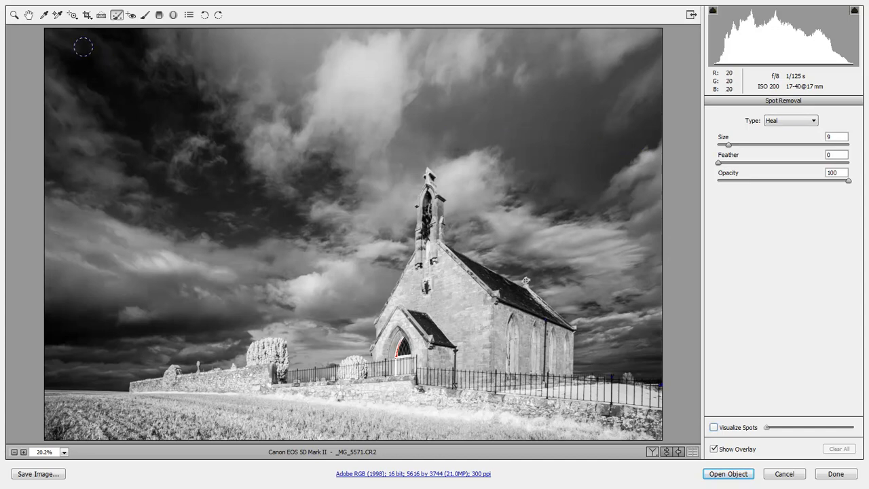
{"action": "left_click", "coordinate": [28, 15]}
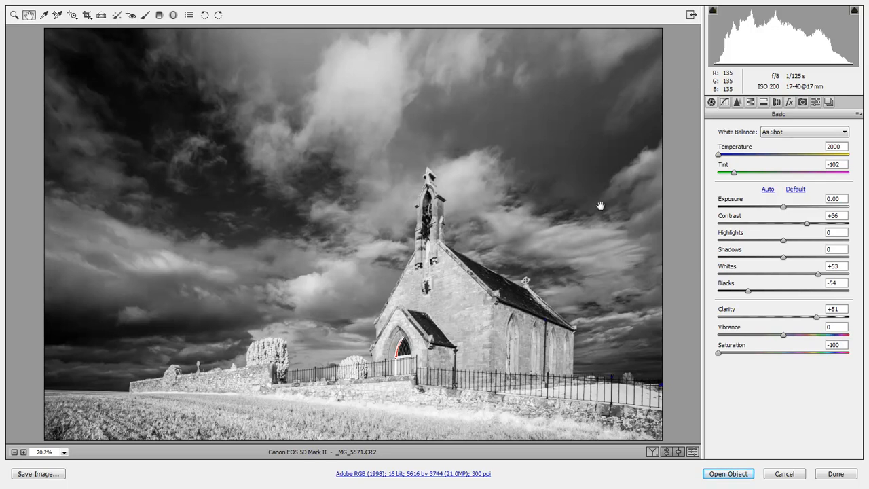
- Inspect the sky at 100% and reduce its noise by setting Luminance noise reduction to about 27
{"action": "double_click", "coordinate": [15, 15]}
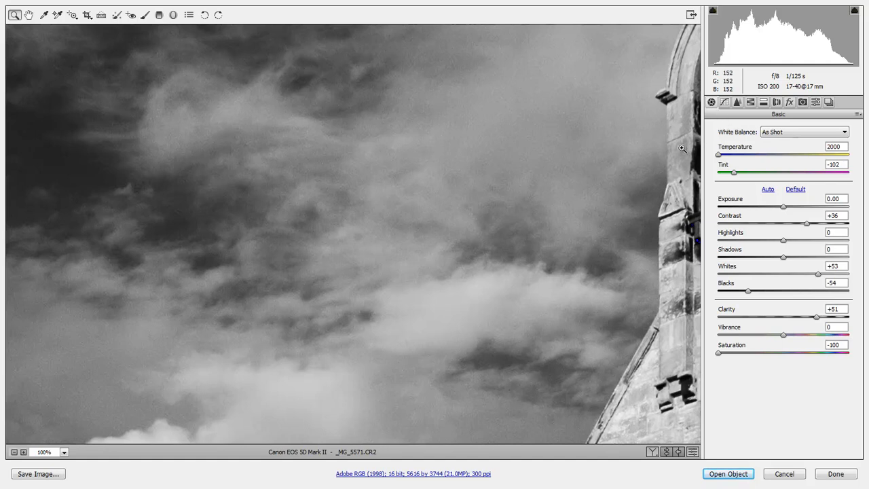
{"action": "left_click", "coordinate": [737, 104]}
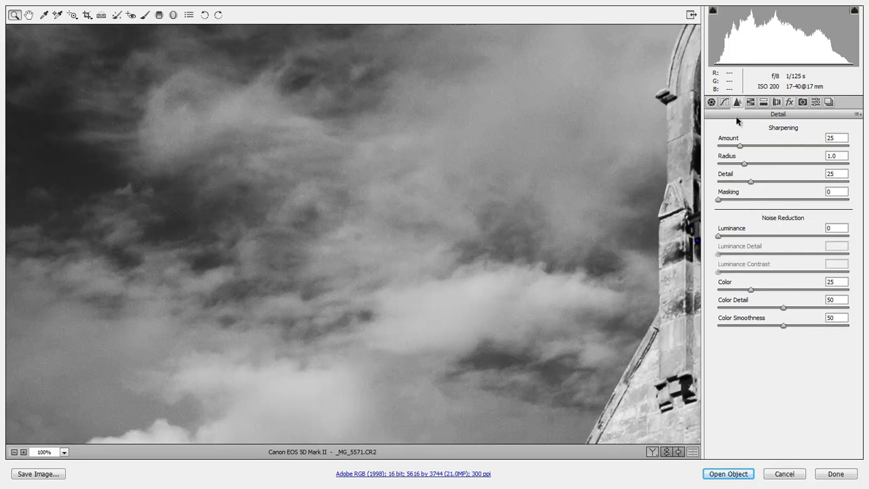
{"action": "left_click", "coordinate": [751, 234]}
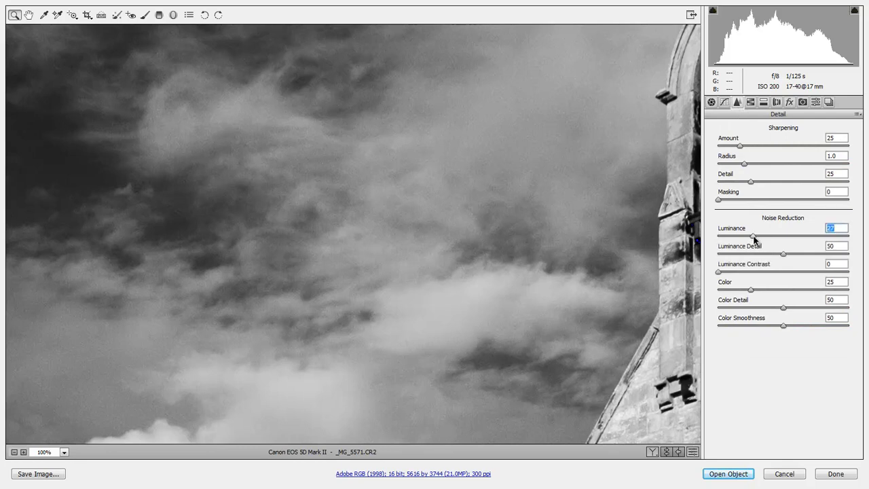
{"action": "left_click", "coordinate": [755, 235]}
{"action": "left_click", "coordinate": [712, 103]}
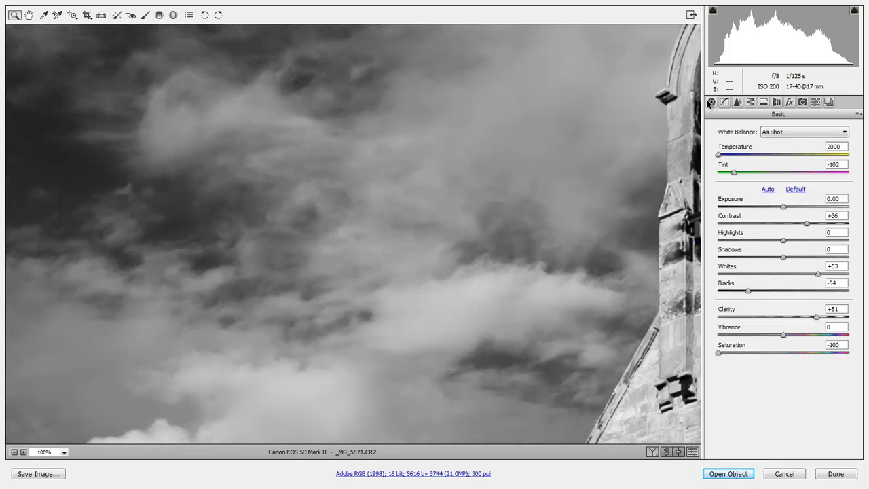
- Set Whites to +63 and Blacks to -63, and open the church photo in Photoshop as a smart object
{"action": "double_click", "coordinate": [30, 16]}
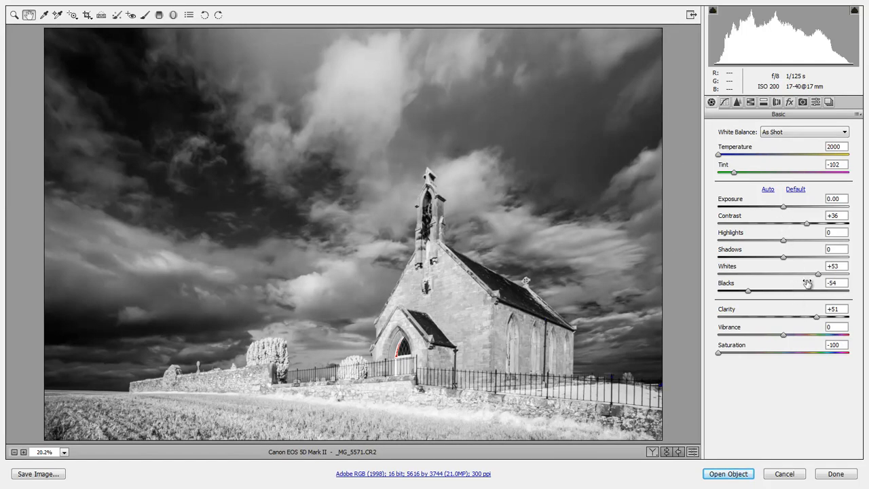
{"action": "left_click_drag", "start_coordinate": [818, 273], "coordinate": [825, 273]}
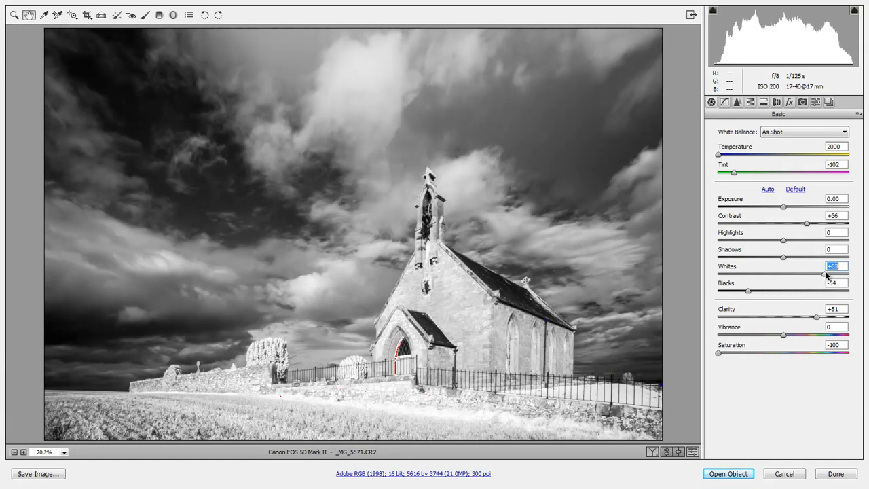
{"action": "left_click", "coordinate": [748, 292]}
{"action": "left_click_drag", "start_coordinate": [747, 292], "coordinate": [742, 294]}
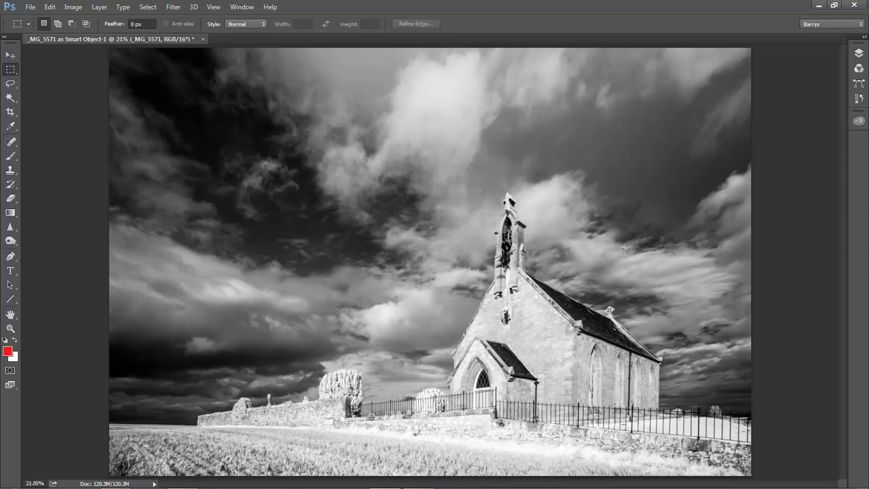
- Duplicate the _MG_5571 layer as an independent smart object using New Smart Object via Copy
{"action": "left_click", "coordinate": [859, 53]}
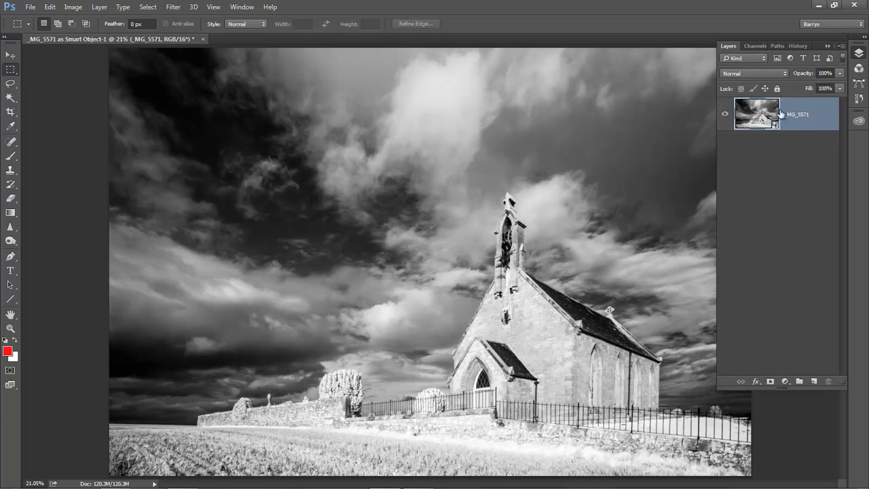
{"action": "right_click", "coordinate": [823, 113]}
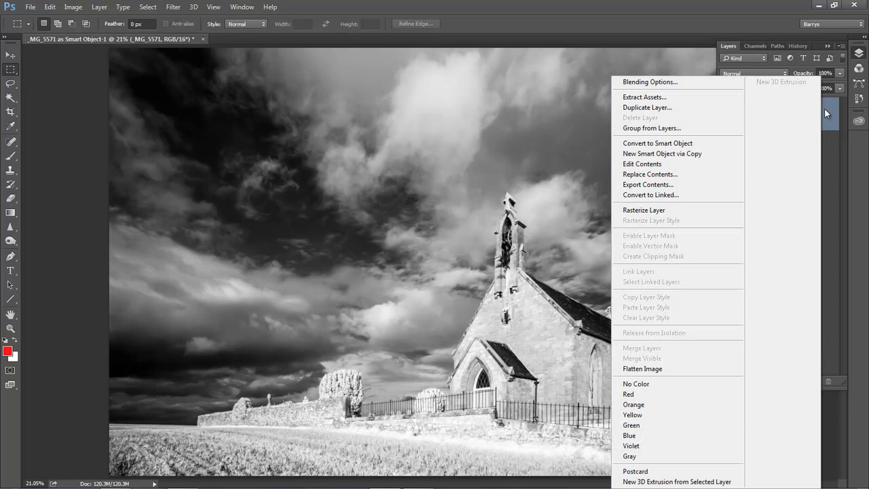
{"action": "left_click", "coordinate": [686, 154]}
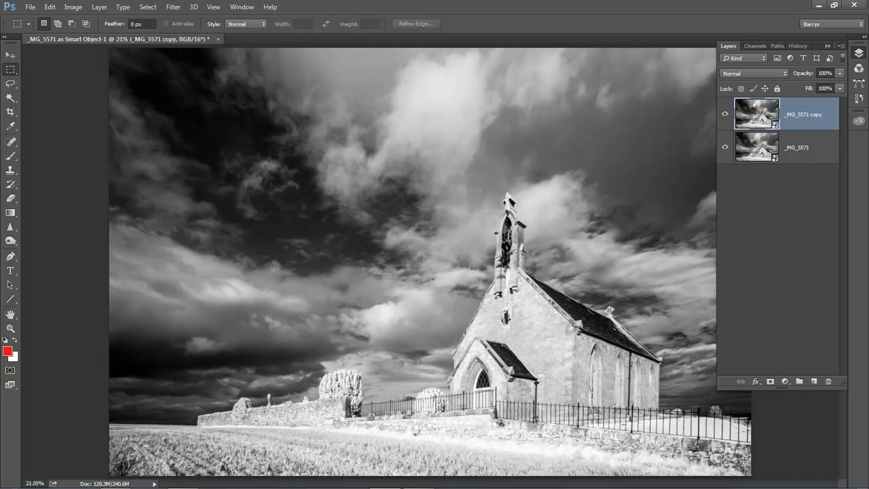
- Open the copied smart object's raw settings and add a graduated filter from the sky's upper edge to beside the bell tower, with Exposure -0.65
{"action": "double_click", "coordinate": [758, 112]}
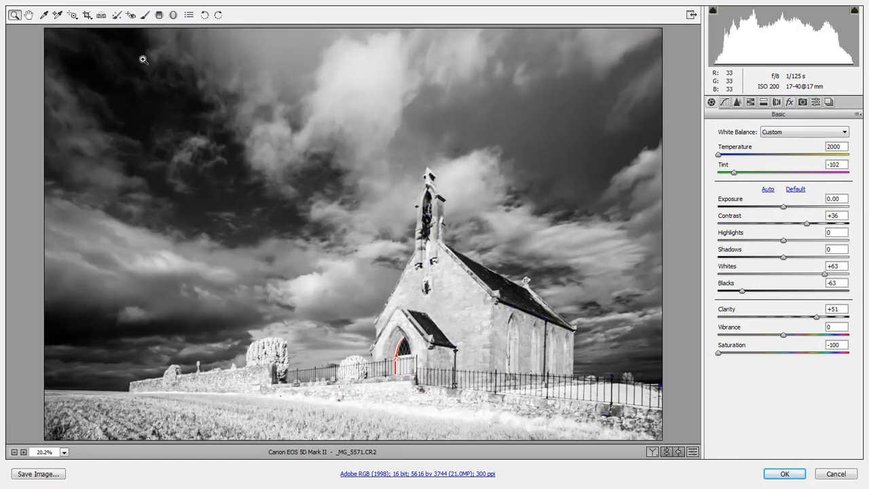
{"action": "left_click", "coordinate": [159, 15]}
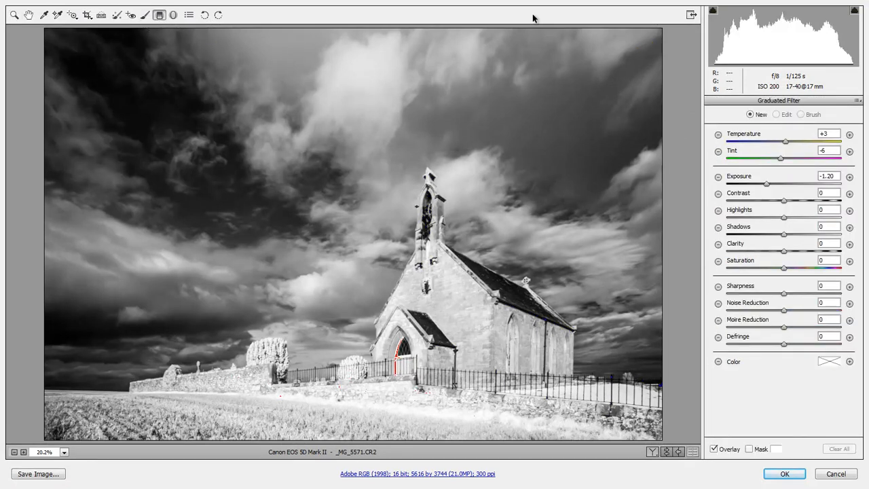
{"action": "left_click_drag", "start_coordinate": [528, 25], "coordinate": [497, 218]}
{"action": "double_click", "coordinate": [766, 185]}
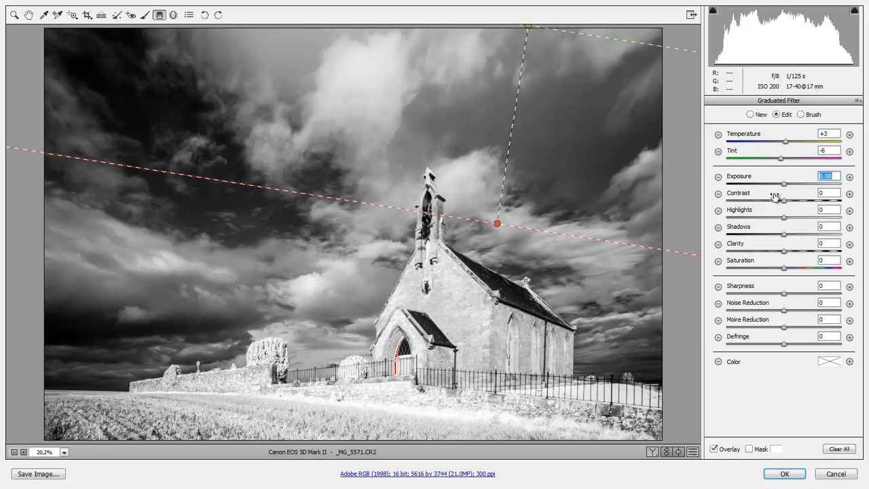
{"action": "left_click_drag", "start_coordinate": [784, 184], "coordinate": [776, 186]}
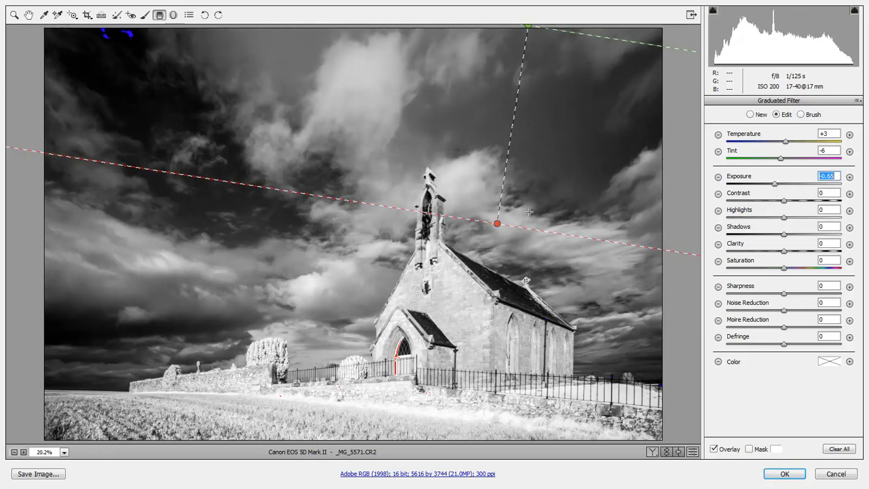
- Reposition the graduated filter's lower end level with the church's bell tower, set its Exposure to -1.10, and apply the raw changes
{"action": "left_click_drag", "start_coordinate": [500, 227], "coordinate": [442, 195]}
{"action": "left_click_drag", "start_coordinate": [775, 184], "coordinate": [767, 190]}
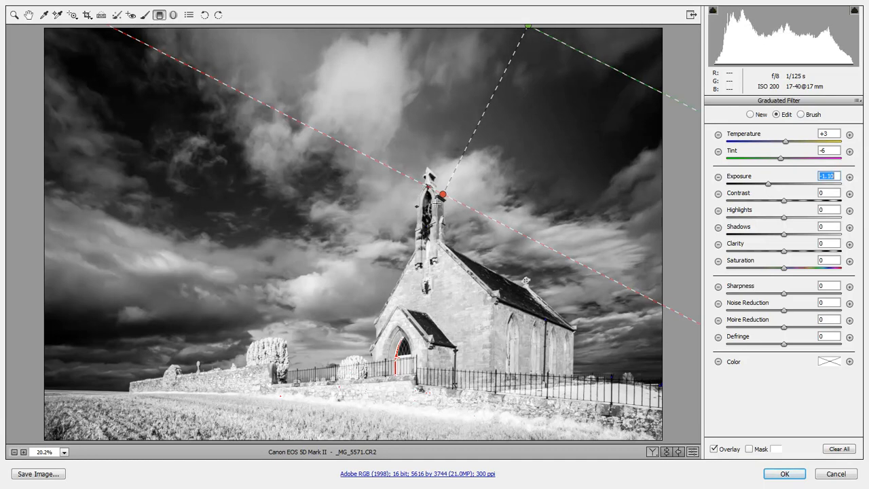
{"action": "left_click_drag", "start_coordinate": [442, 195], "coordinate": [499, 192]}
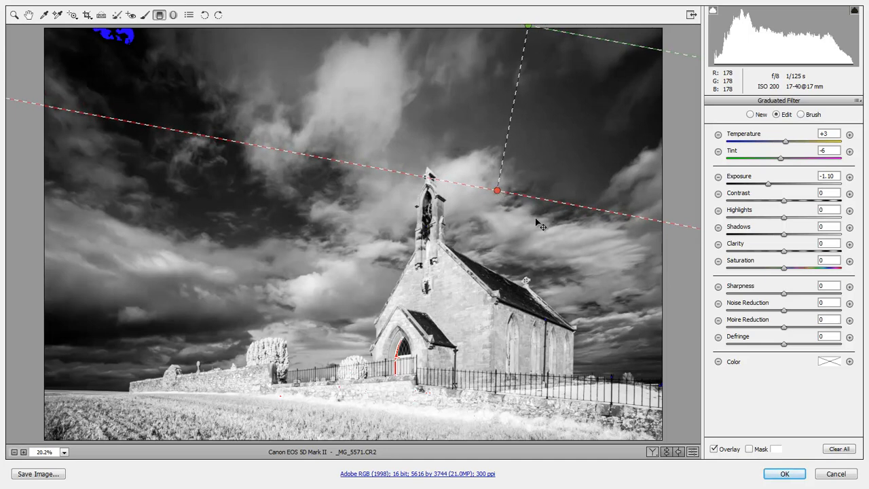
{"action": "left_click", "coordinate": [786, 475]}
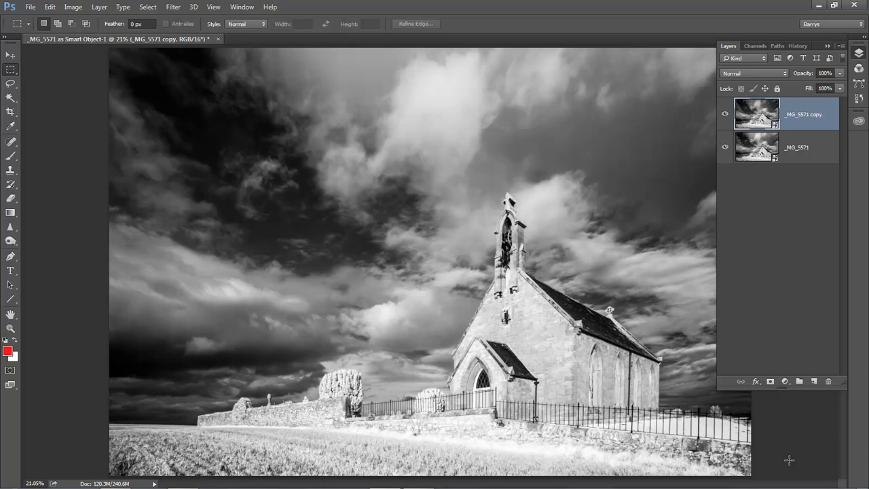
- Compare the two smart object versions by hiding and showing the _MG_5571 copy layer
{"action": "left_click", "coordinate": [762, 148]}
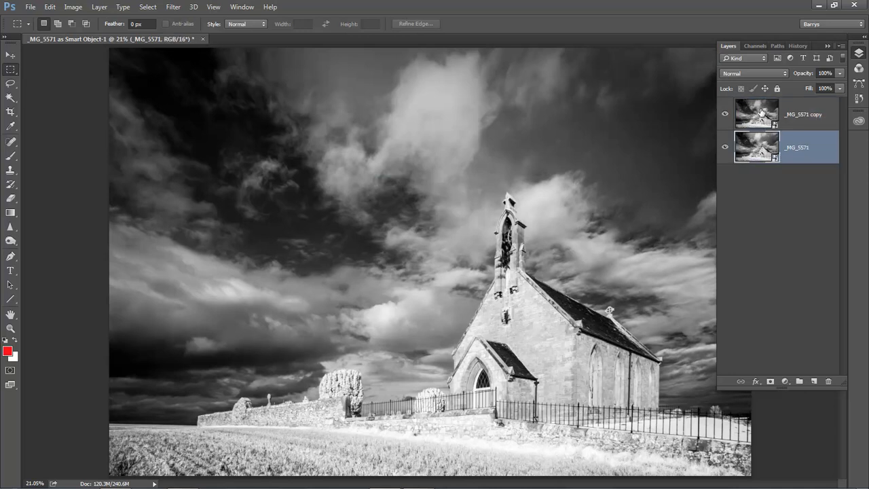
{"action": "left_click", "coordinate": [724, 115]}
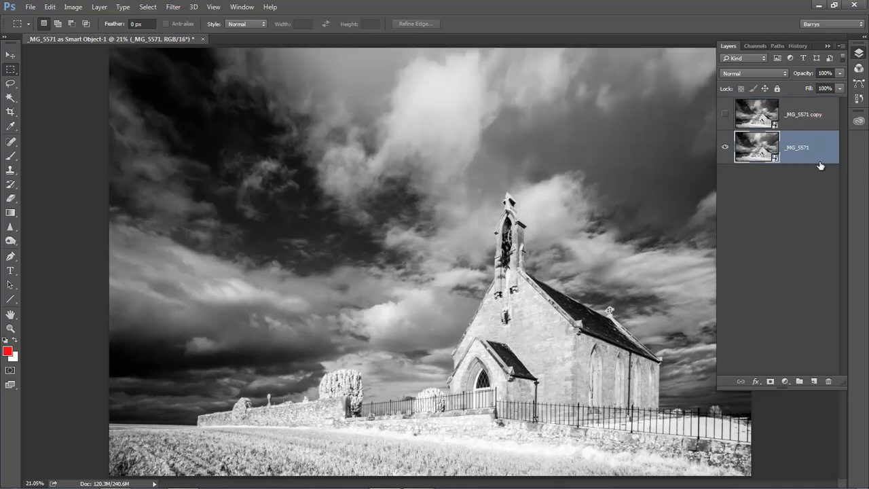
{"action": "left_click", "coordinate": [724, 115]}
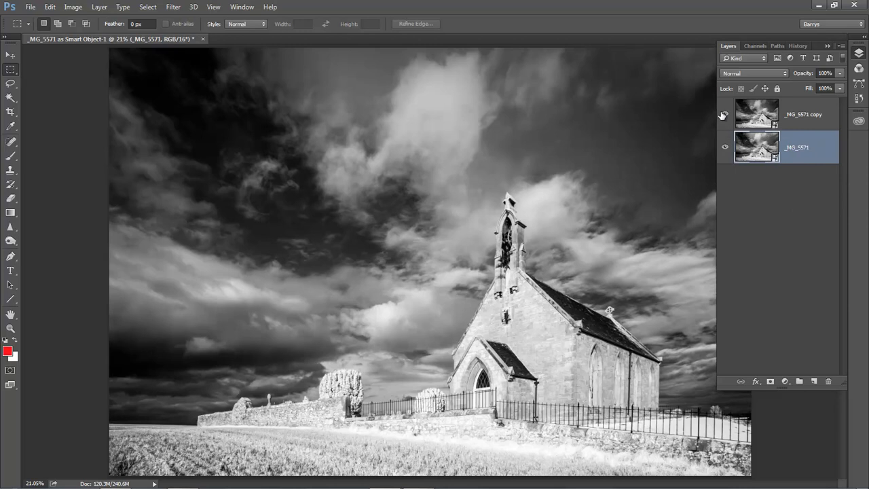
- Open the raw settings of the lower _MG_5571 smart object and reset its Whites to 0
{"action": "left_click", "coordinate": [725, 115]}
{"action": "left_click", "coordinate": [724, 116]}
{"action": "double_click", "coordinate": [755, 145]}
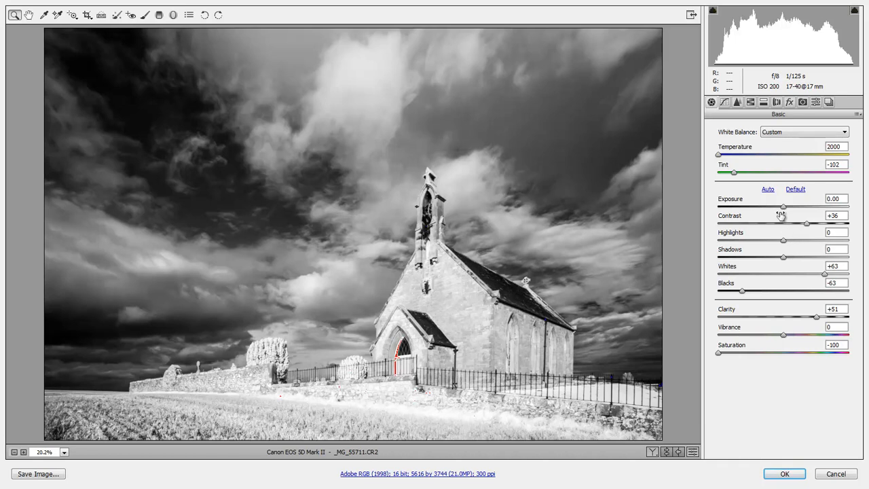
{"action": "left_click", "coordinate": [719, 241]}
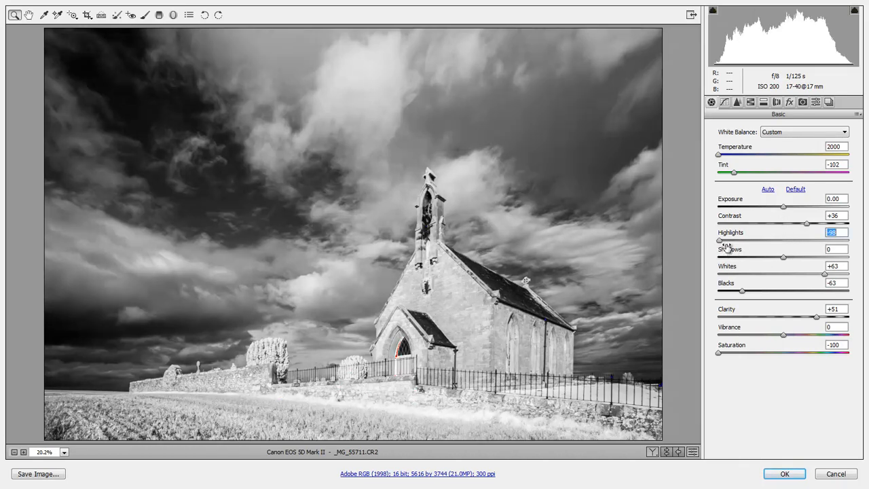
{"action": "double_click", "coordinate": [721, 242]}
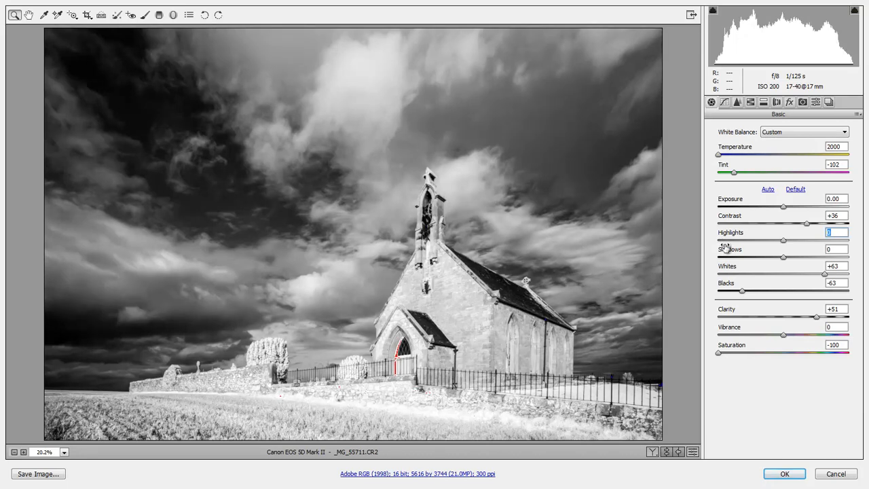
{"action": "double_click", "coordinate": [825, 273]}
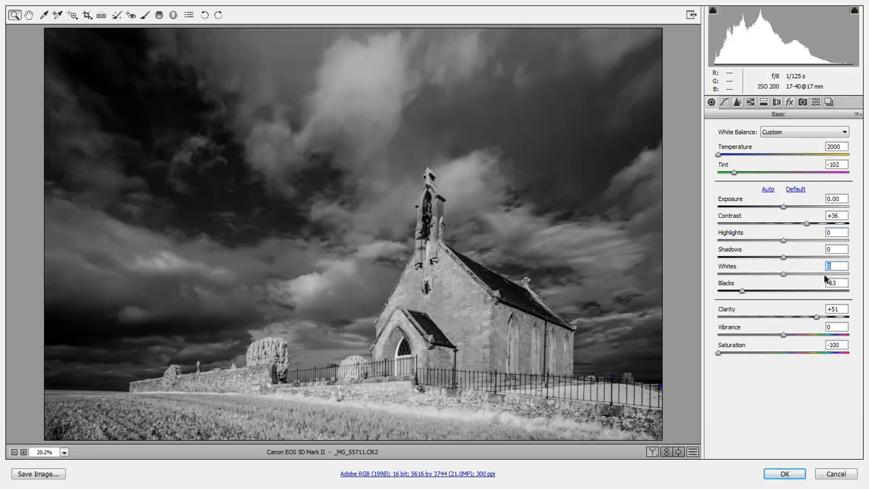
- Raise the lower smart object's Clarity to +86 and its Contrast to +62
{"action": "left_click", "coordinate": [839, 317]}
{"action": "left_click", "coordinate": [839, 317]}
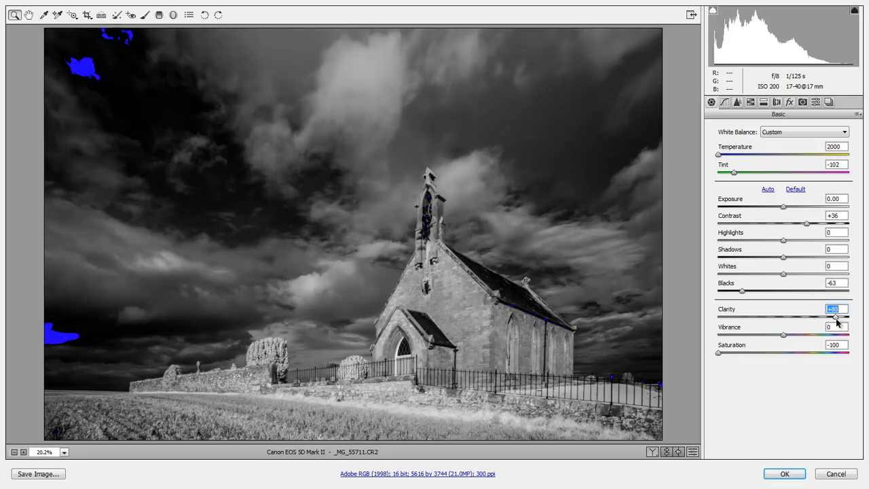
{"action": "left_click", "coordinate": [824, 224]}
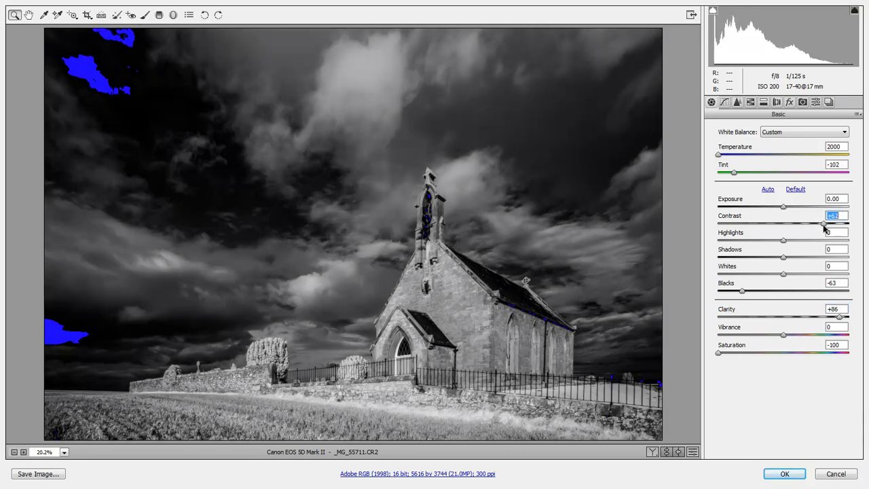
- Set Exposure to +0.20 and Blacks to -78, and apply the raw changes to the lower smart object
{"action": "left_click", "coordinate": [784, 207]}
{"action": "left_click_drag", "start_coordinate": [783, 207], "coordinate": [787, 210]}
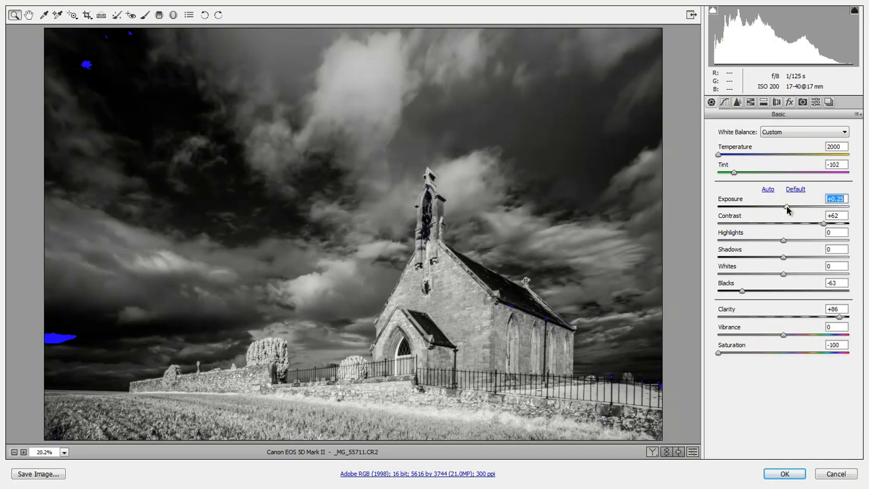
{"action": "left_click_drag", "start_coordinate": [787, 210], "coordinate": [786, 214]}
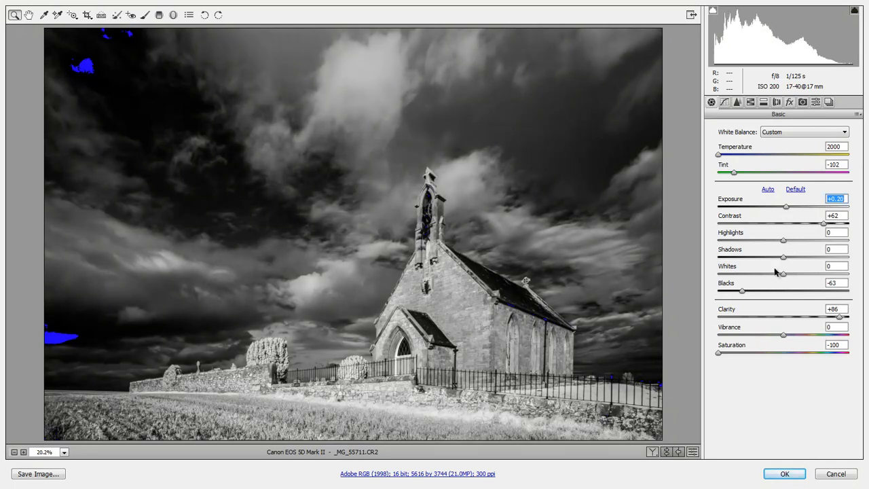
{"action": "left_click", "coordinate": [731, 296]}
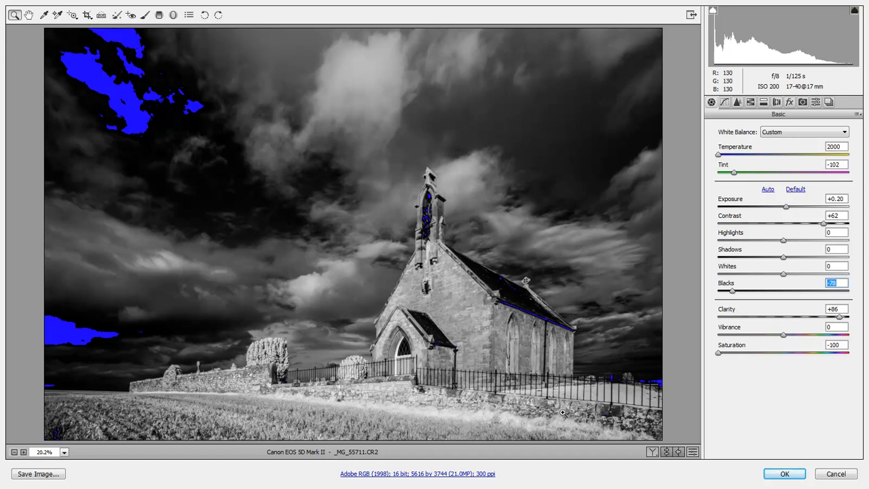
{"action": "left_click", "coordinate": [778, 472]}
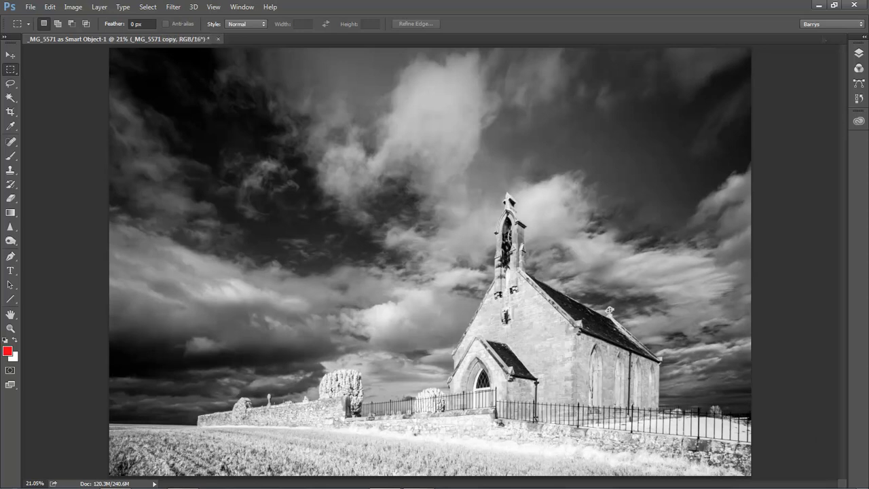
- Add a white layer mask to the _MG_5571 copy layer and compare it with the darker layer beneath by hiding and showing it
{"action": "left_click", "coordinate": [859, 53]}
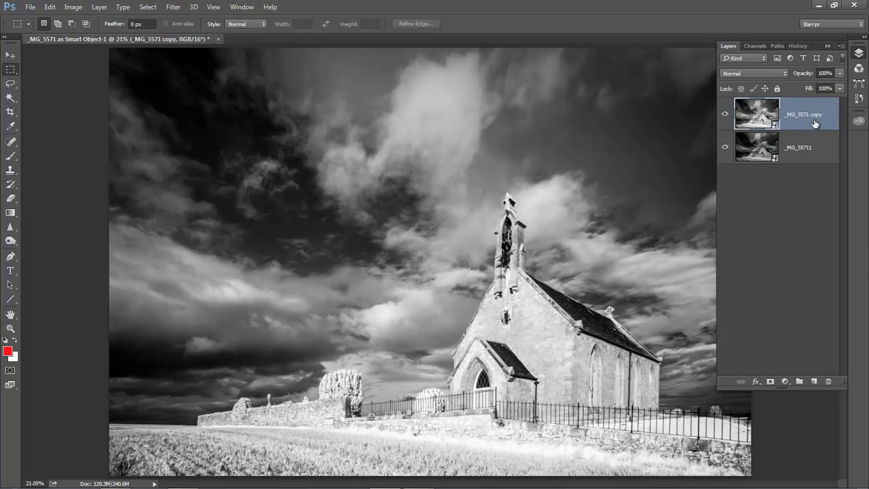
{"action": "left_click", "coordinate": [772, 381]}
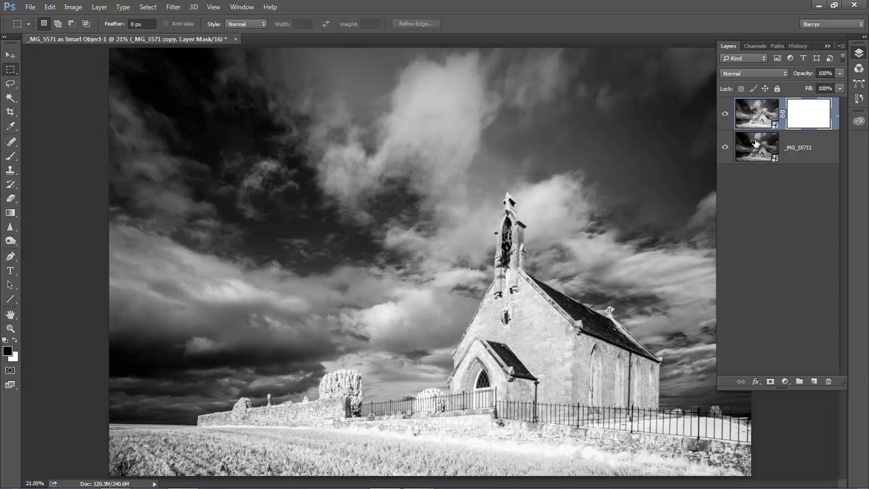
{"action": "left_click", "coordinate": [725, 114]}
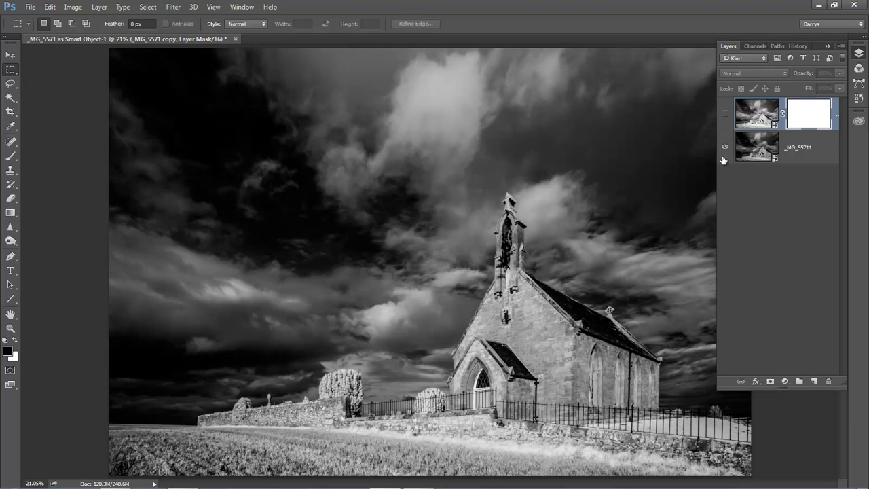
{"action": "left_click", "coordinate": [725, 114]}
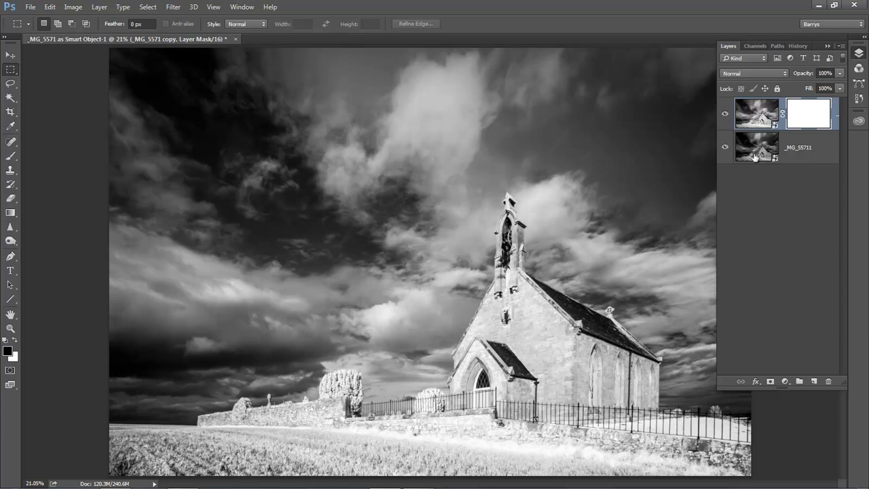
{"action": "left_click", "coordinate": [725, 116]}
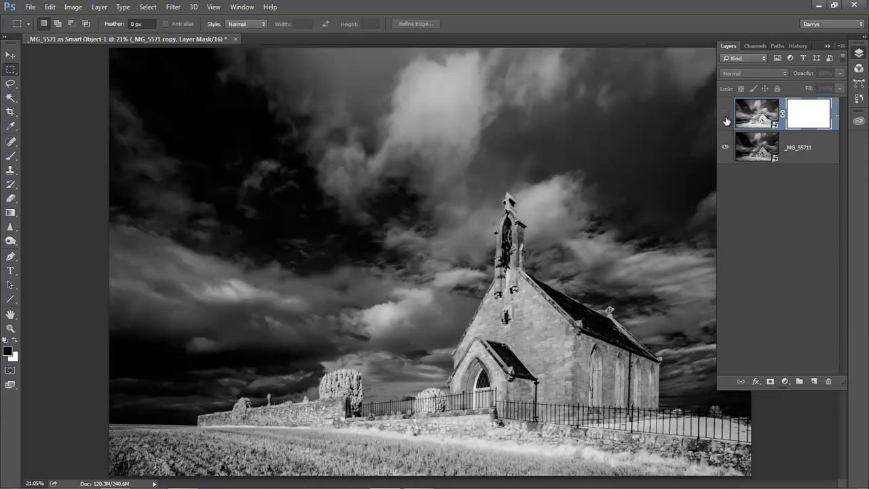
{"action": "left_click", "coordinate": [725, 117]}
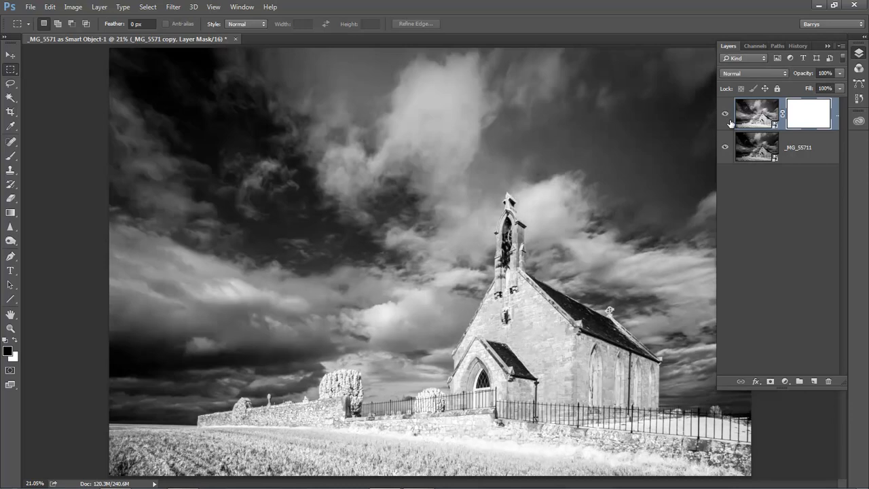
{"action": "left_click", "coordinate": [682, 25]}
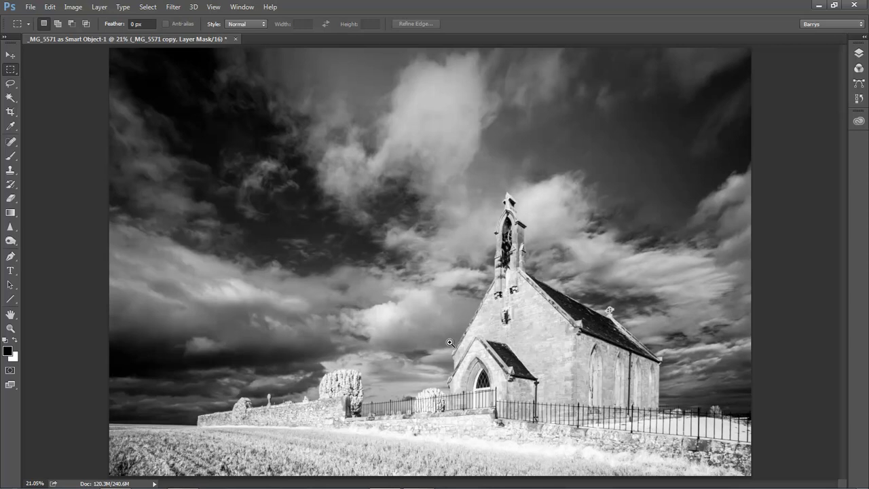
- Choose the Brush tool with 100% Flow for close-up masking where the church's left gable meets the sky
{"action": "left_click_drag", "start_coordinate": [480, 338], "coordinate": [502, 406]}
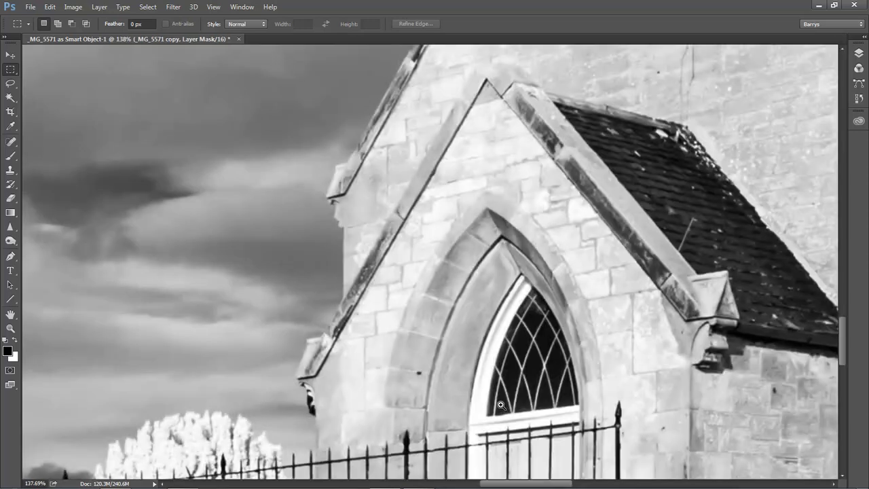
{"action": "left_click_drag", "start_coordinate": [416, 343], "coordinate": [372, 381]}
{"action": "left_click_drag", "start_coordinate": [348, 314], "coordinate": [310, 223]}
{"action": "left_click_drag", "start_coordinate": [310, 116], "coordinate": [351, 442]}
{"action": "left_click", "coordinate": [283, 254], "text": "alt"}
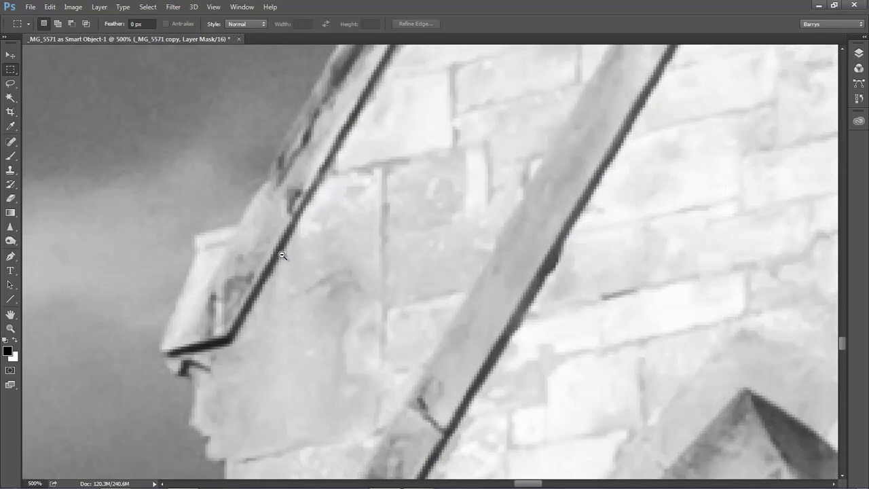
{"action": "left_click", "coordinate": [282, 254], "text": "alt"}
{"action": "left_click", "coordinate": [285, 265], "text": "alt"}
{"action": "left_click_drag", "start_coordinate": [269, 253], "coordinate": [264, 297]}
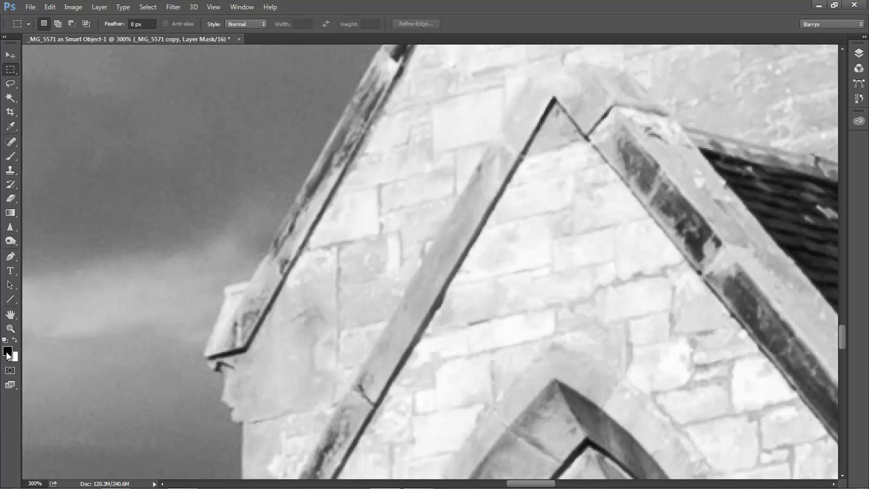
{"action": "left_click", "coordinate": [17, 161]}
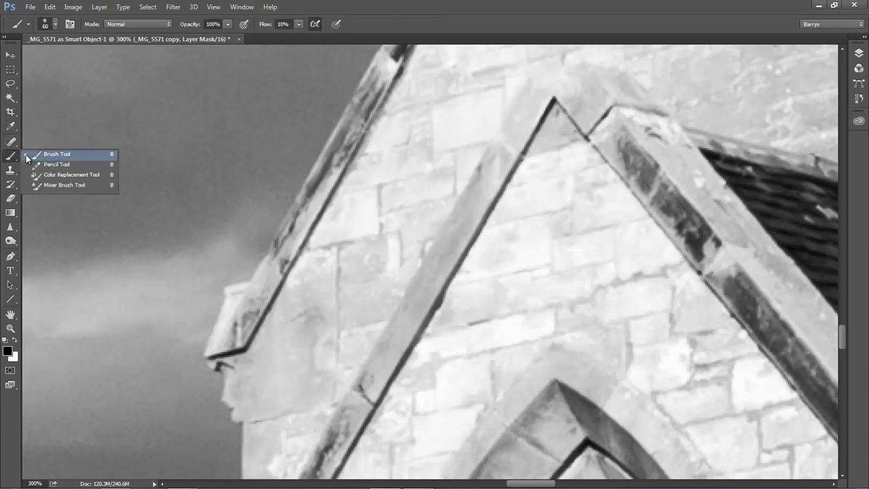
{"action": "left_click", "coordinate": [47, 157]}
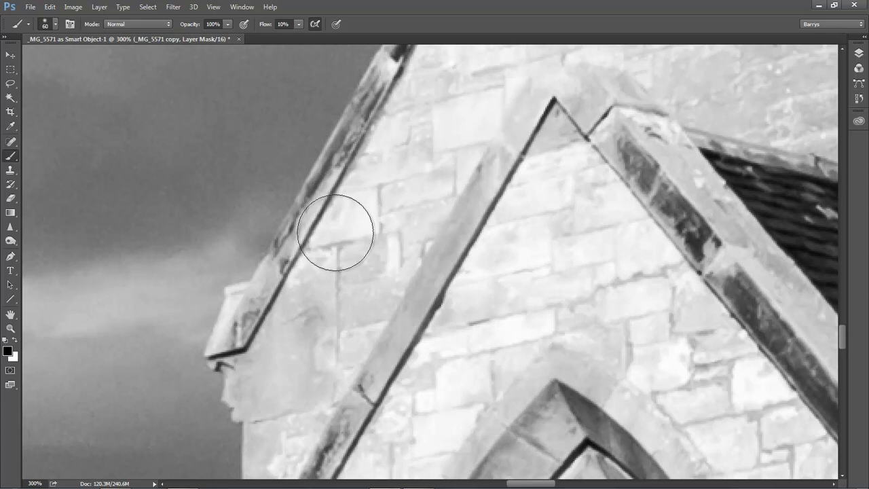
{"action": "left_click", "coordinate": [298, 25]}
{"action": "left_click_drag", "start_coordinate": [297, 37], "coordinate": [357, 36]}
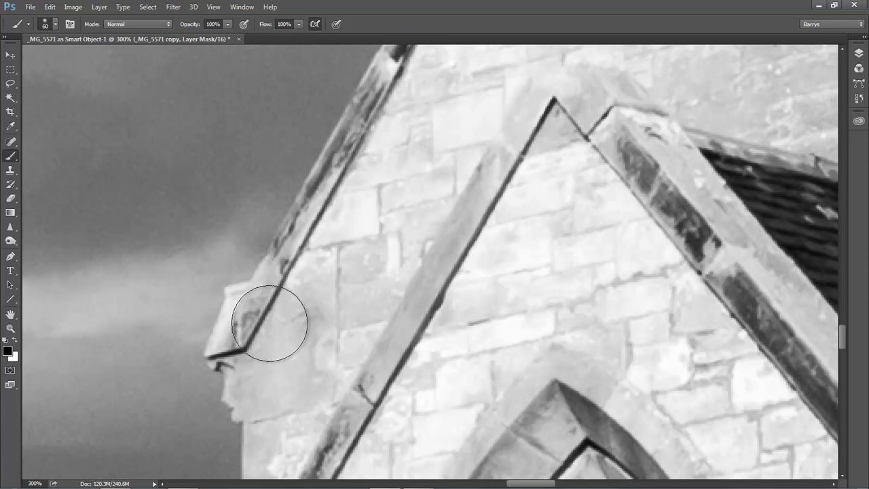
- Reduce the brush size to 6 px and paint the mask black in straight segments along the lower left gable edge above the eaves
{"action": "key", "text": "bracketleft"}
{"action": "key", "text": "bracketleft"}
{"action": "key", "text": "bracketleft"}
{"action": "key", "text": "bracketleft"}
{"action": "key", "text": "bracketleft"}
{"action": "key", "text": "bracketleft"}
{"action": "key", "text": "bracketleft"}
{"action": "key", "text": "bracketleft"}
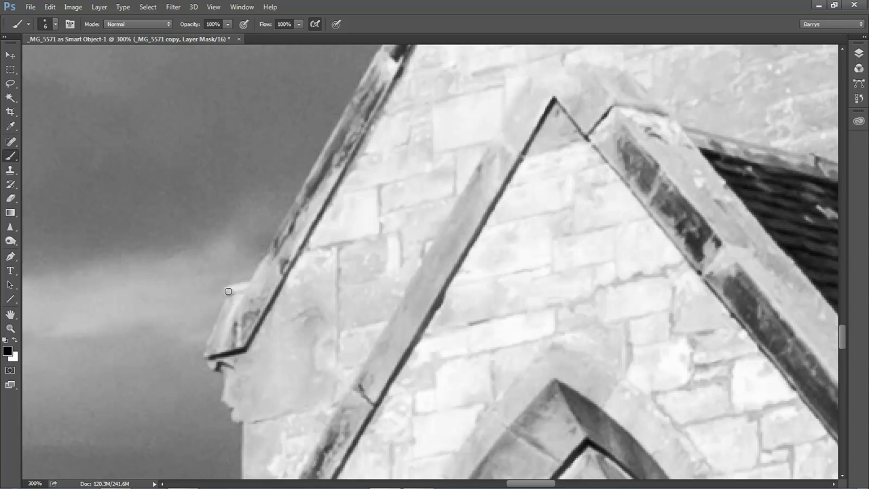
{"action": "left_click", "coordinate": [306, 191], "text": "shift"}
{"action": "left_click", "coordinate": [374, 69], "text": "shift"}
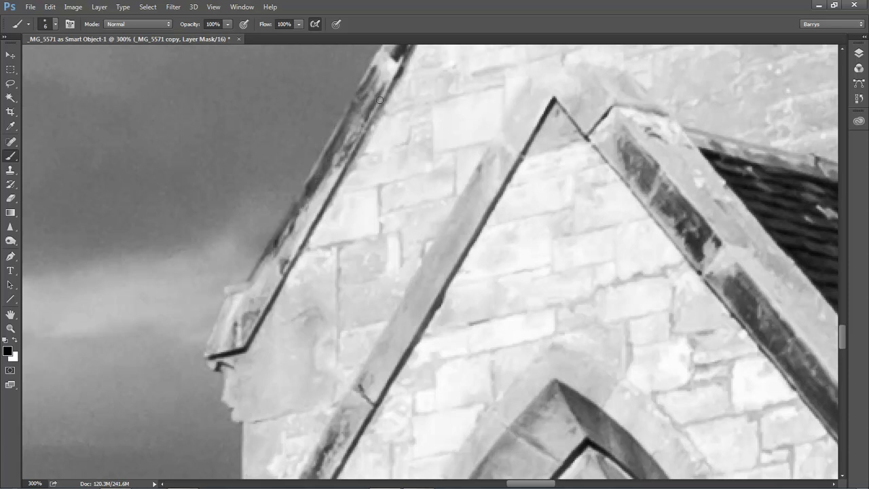
- Continue the straight black mask strokes up the gable's left roof edge to near the base of the bell tower
{"action": "mouse_move", "coordinate": [394, 126]}
{"action": "left_mouse_down"}
{"action": "mouse_move", "coordinate": [353, 253]}
{"action": "mouse_move", "coordinate": [340, 335]}
{"action": "left_mouse_up"}
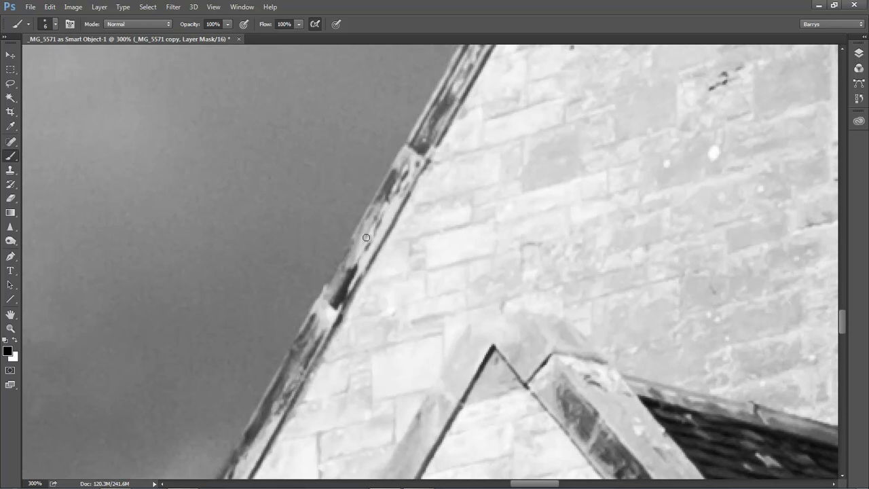
{"action": "left_click", "coordinate": [369, 214], "text": "shift"}
{"action": "left_click", "coordinate": [440, 91], "text": "shift"}
{"action": "left_click_drag", "start_coordinate": [479, 82], "coordinate": [402, 360]}
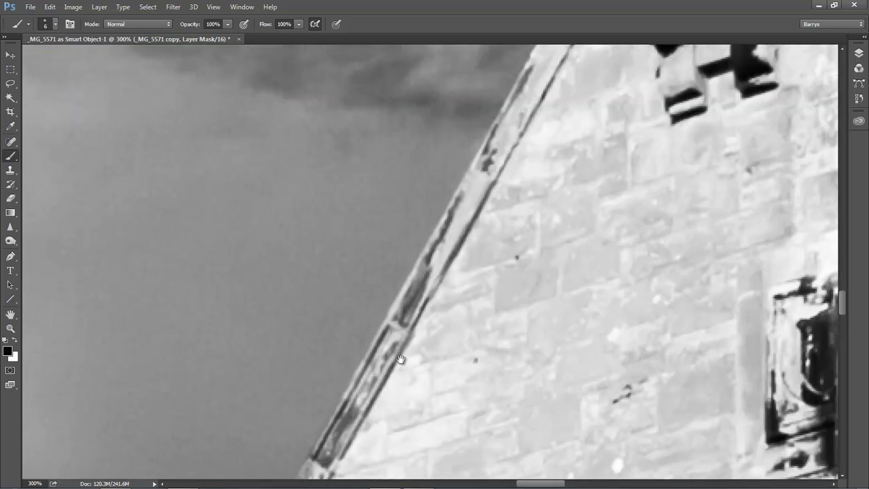
{"action": "left_click", "coordinate": [437, 228], "text": "shift"}
{"action": "left_click_drag", "start_coordinate": [575, 135], "coordinate": [426, 338]}
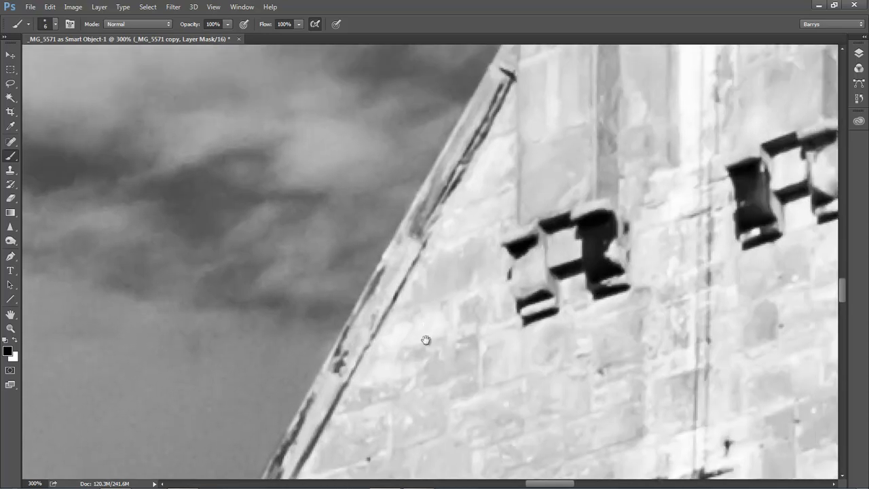
{"action": "left_click", "coordinate": [387, 253], "text": "shift"}
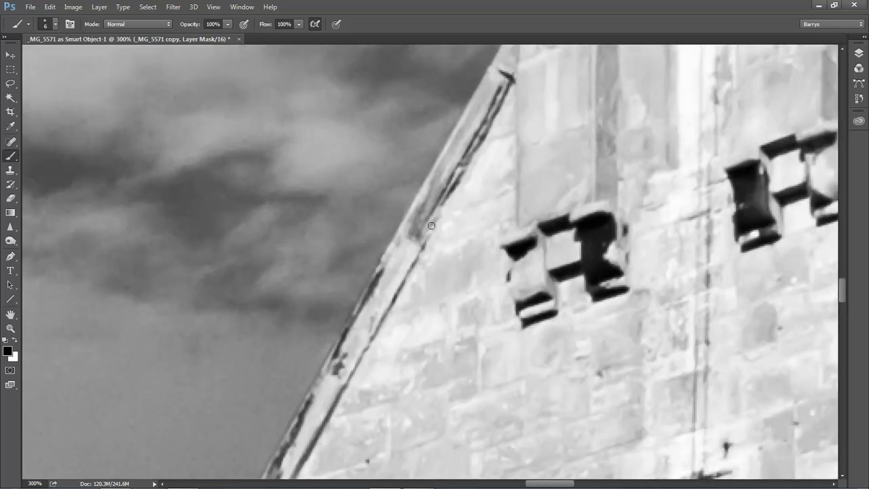
{"action": "left_click", "coordinate": [475, 99], "text": "shift"}
- Paint connected black mask strokes up the bell tower's lower left edge and around the outer side of its small pitched cap
{"action": "mouse_move", "coordinate": [543, 93]}
{"action": "left_mouse_down"}
{"action": "mouse_move", "coordinate": [421, 256]}
{"action": "mouse_move", "coordinate": [365, 382]}
{"action": "left_mouse_up"}
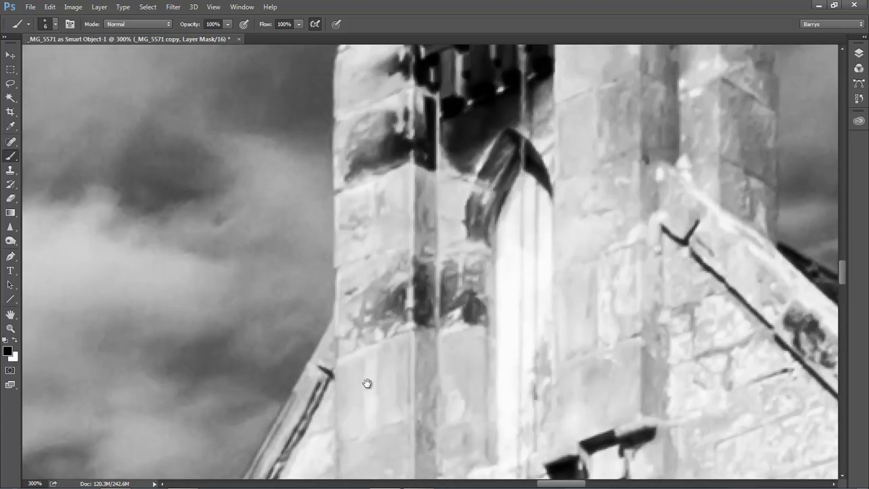
{"action": "left_click", "coordinate": [340, 314], "text": "shift"}
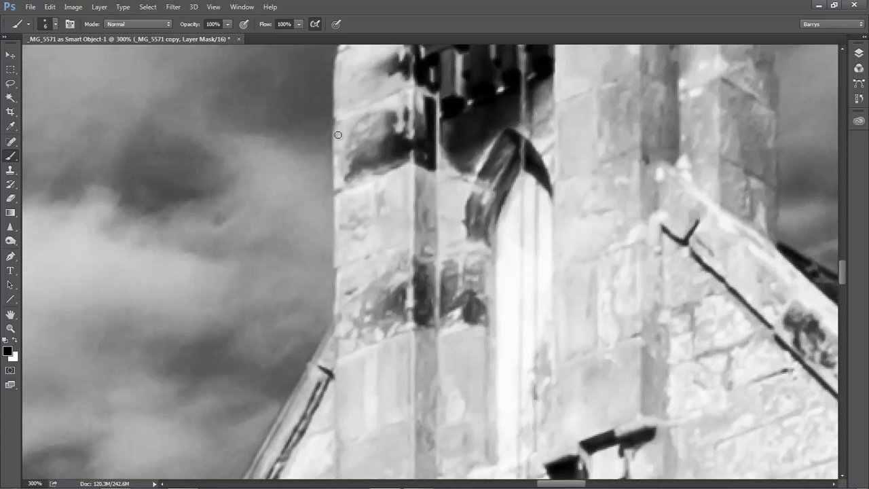
{"action": "left_click", "coordinate": [340, 137], "text": "shift"}
{"action": "left_click_drag", "start_coordinate": [365, 129], "coordinate": [394, 351]}
{"action": "left_click", "coordinate": [366, 284], "text": "shift"}
{"action": "left_click", "coordinate": [363, 256], "text": "shift"}
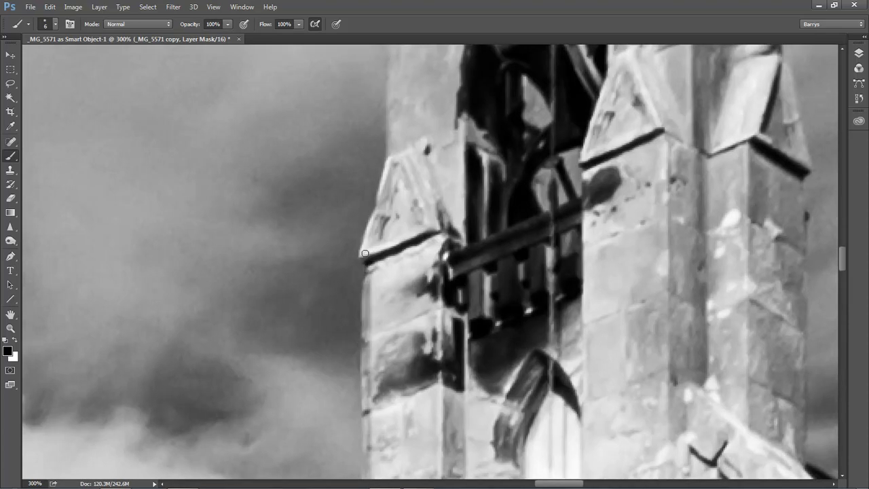
{"action": "left_click", "coordinate": [377, 214], "text": "shift"}
{"action": "left_click", "coordinate": [390, 160], "text": "shift"}
- Paint connected straight black mask strokes up the bell tower's left side, from the pitched cap to the projecting ledge below the arch
{"action": "left_click_drag", "start_coordinate": [403, 184], "coordinate": [380, 299]}
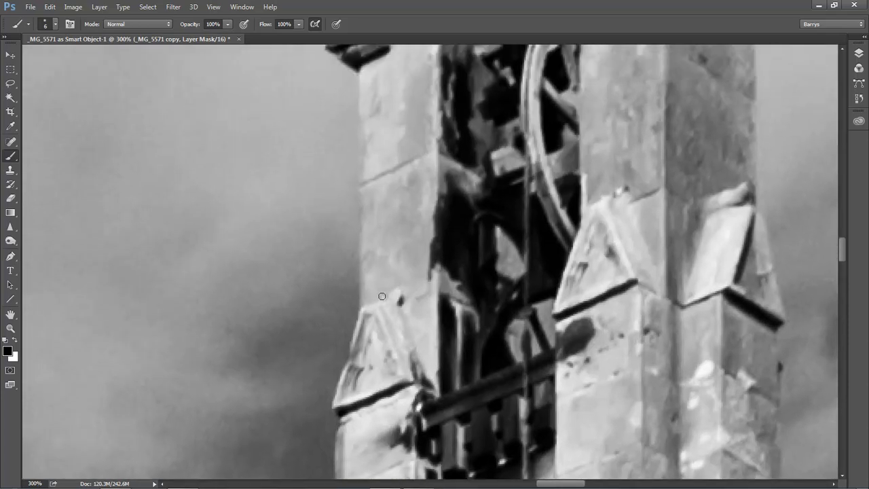
{"action": "left_click", "coordinate": [364, 184], "text": "shift"}
{"action": "left_click", "coordinate": [363, 71], "text": "shift"}
{"action": "mouse_move", "coordinate": [374, 74]}
{"action": "left_mouse_down"}
{"action": "mouse_move", "coordinate": [387, 283]}
{"action": "mouse_move", "coordinate": [373, 270]}
{"action": "left_mouse_up"}
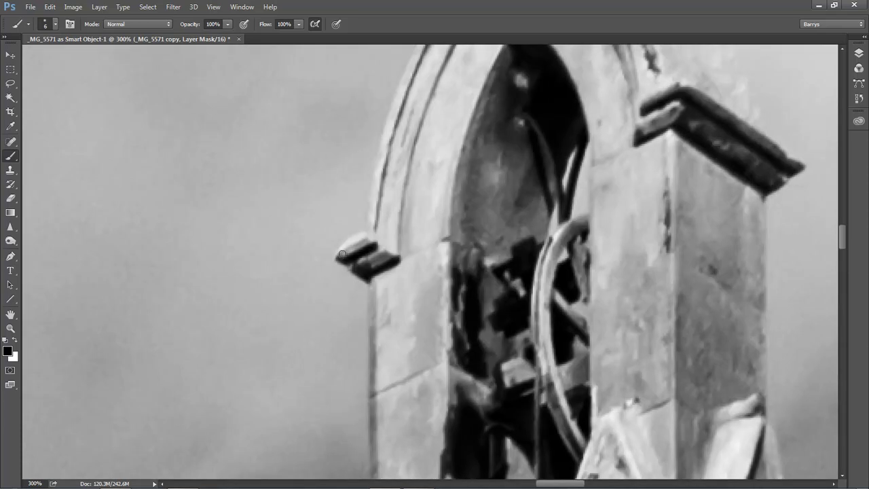
- Continue the connected black mask strokes from the ledge around the arch's outer left curve and up to the finial at the tower's peak
{"action": "left_click", "coordinate": [381, 174], "text": "shift"}
{"action": "left_click", "coordinate": [398, 103], "text": "shift"}
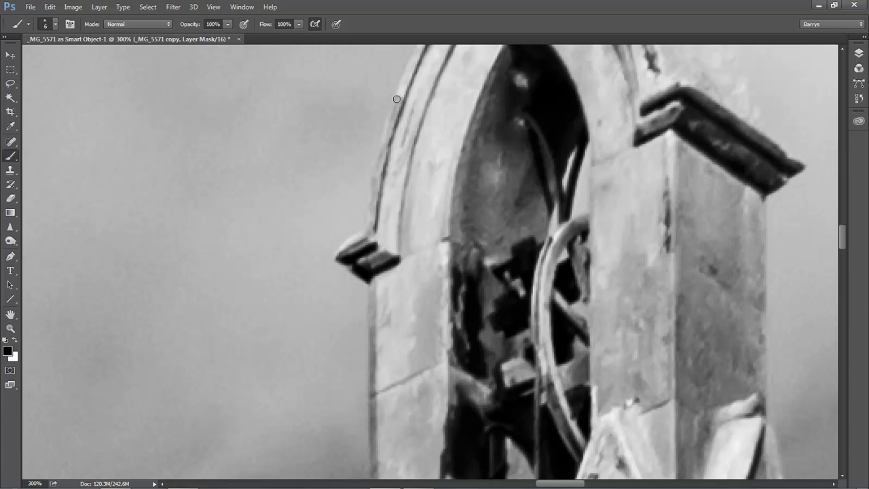
{"action": "left_click_drag", "start_coordinate": [383, 178], "coordinate": [377, 252]}
{"action": "left_click", "coordinate": [364, 268]}
{"action": "left_click", "coordinate": [393, 203], "text": "shift"}
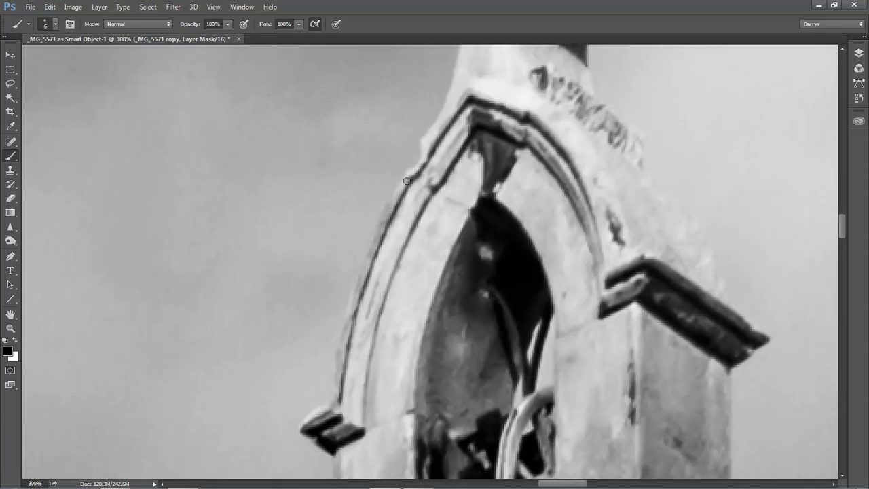
{"action": "left_click", "coordinate": [419, 170], "text": "shift"}
{"action": "mouse_move", "coordinate": [421, 165]}
{"action": "left_mouse_down"}
{"action": "mouse_move", "coordinate": [427, 137]}
{"action": "mouse_move", "coordinate": [462, 89]}
{"action": "mouse_move", "coordinate": [398, 242]}
{"action": "left_mouse_up"}
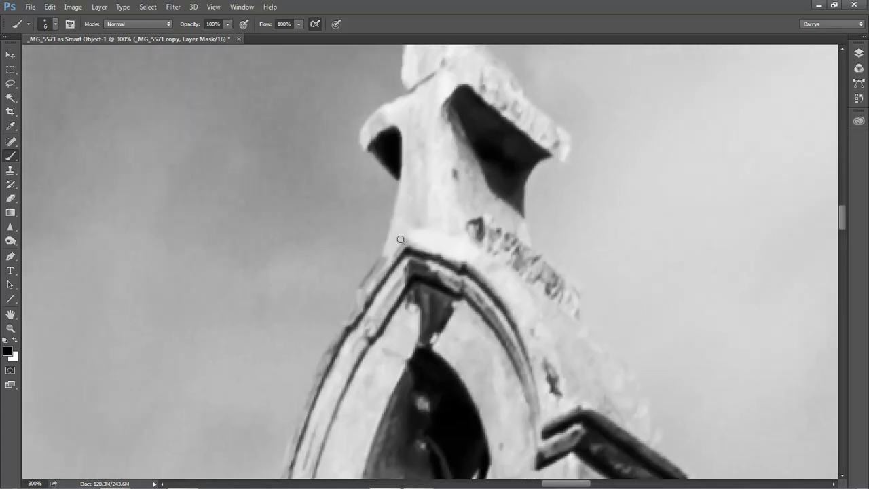
{"action": "left_click", "coordinate": [400, 216], "text": "shift"}
{"action": "left_click", "coordinate": [408, 175], "text": "shift"}
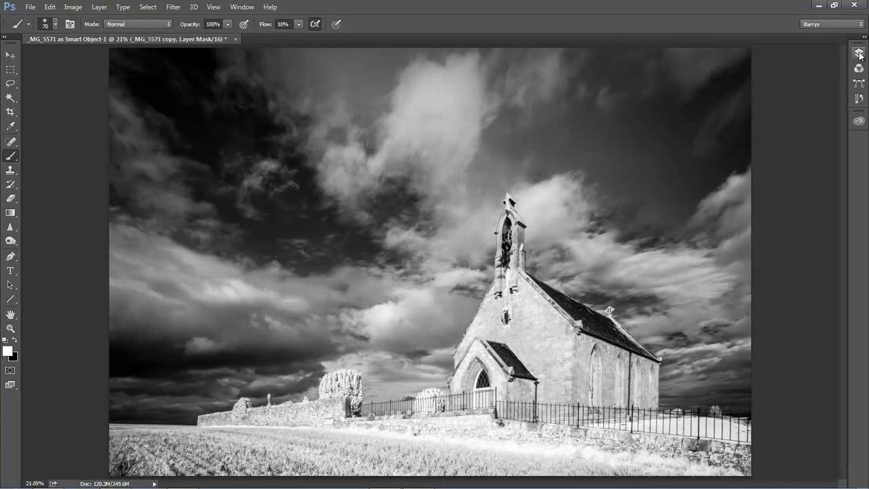
- Display the layer mask on its own and select the area inside the church outline with the Magic Wand
{"action": "left_click", "coordinate": [859, 54]}
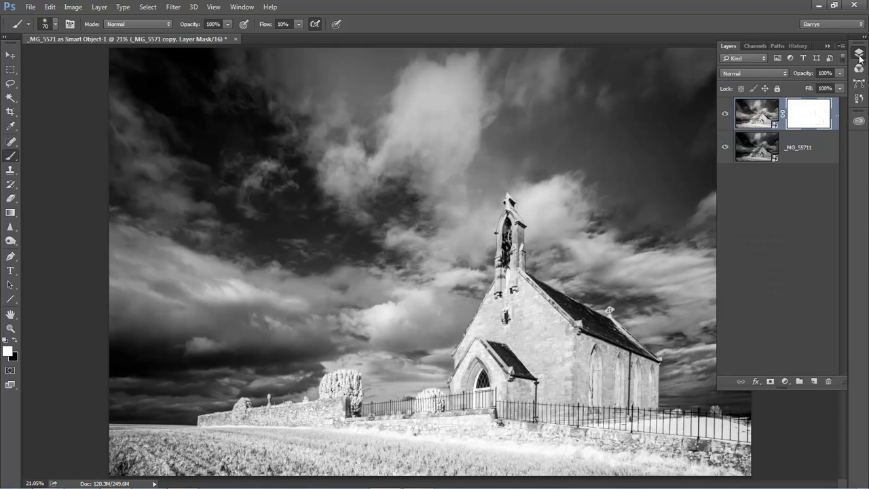
{"action": "left_click", "coordinate": [810, 115], "text": "alt"}
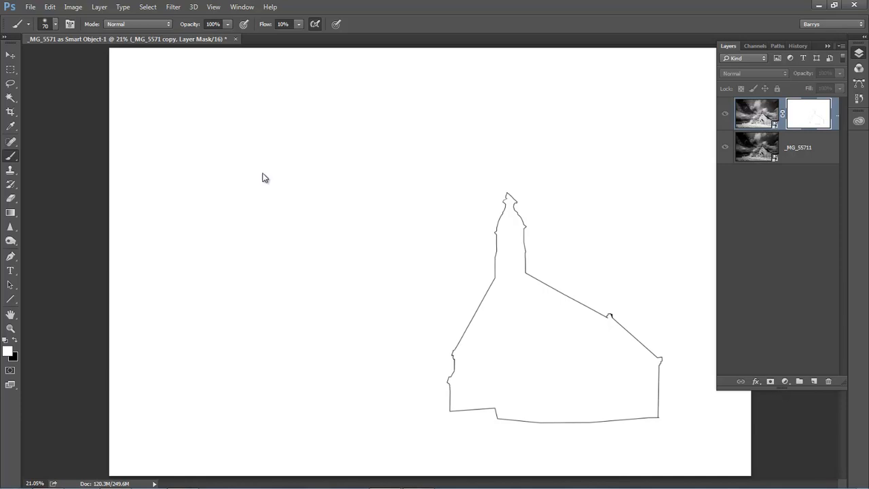
{"action": "left_click", "coordinate": [10, 99]}
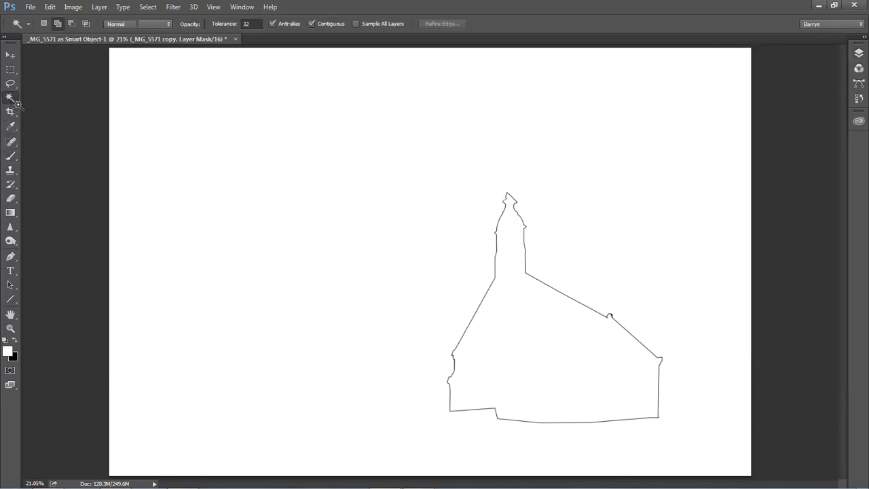
{"action": "left_click", "coordinate": [512, 287]}
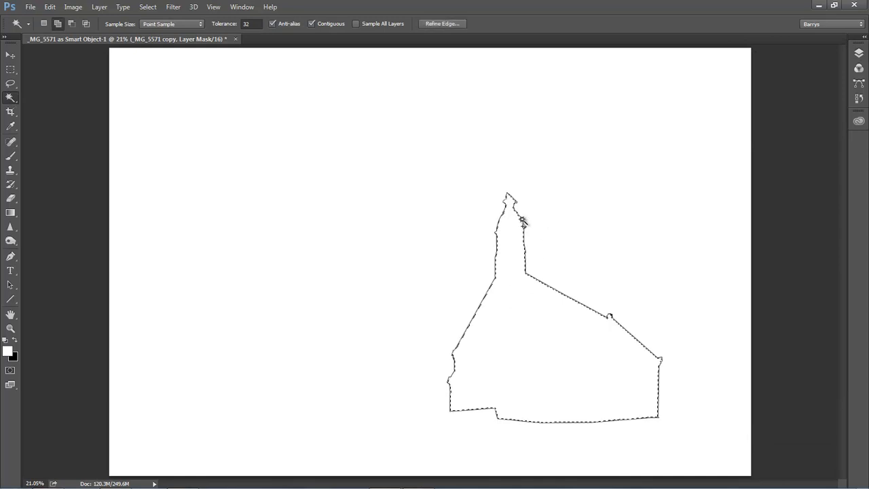
- Zoom in on the painted outline and expand the selection by 3 pixels so its edge lies within the black line
{"action": "key", "text": "ctrl+space"}
{"action": "left_click_drag", "start_coordinate": [487, 184], "coordinate": [523, 232]}
{"action": "left_click_drag", "start_coordinate": [394, 241], "coordinate": [459, 294]}
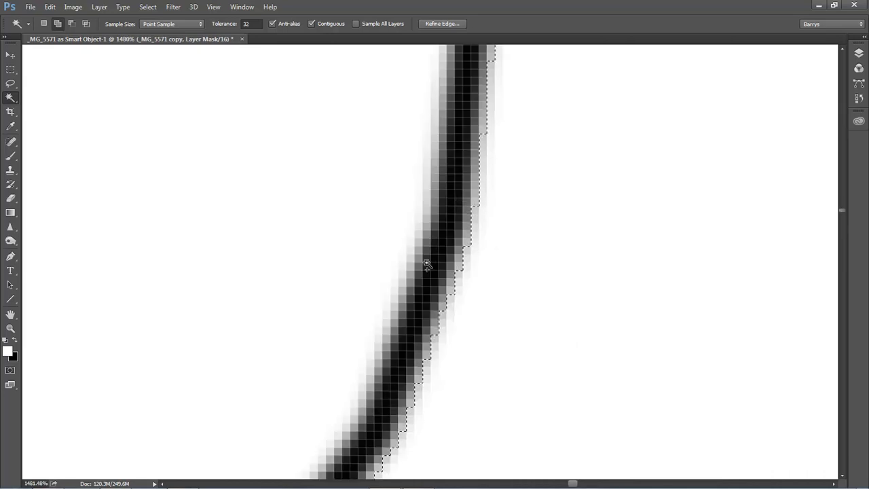
{"action": "left_click", "coordinate": [148, 8]}
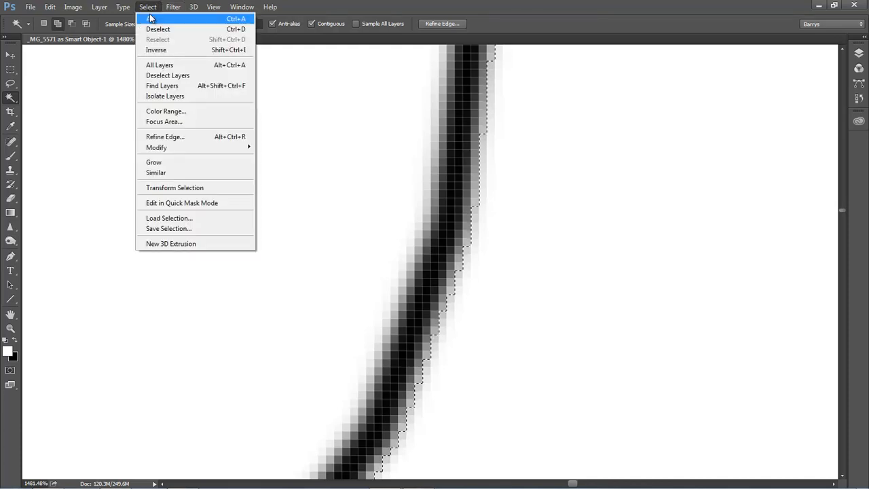
{"action": "mouse_move", "coordinate": [169, 153]}
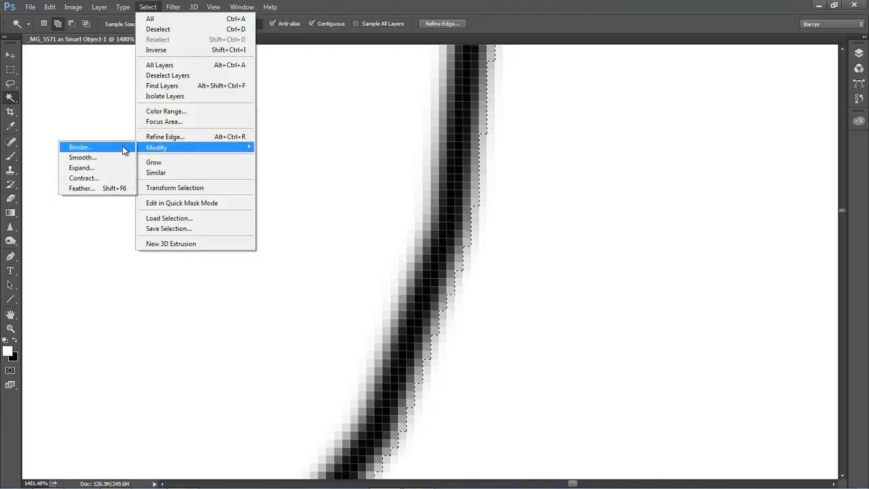
{"action": "left_click", "coordinate": [93, 170]}
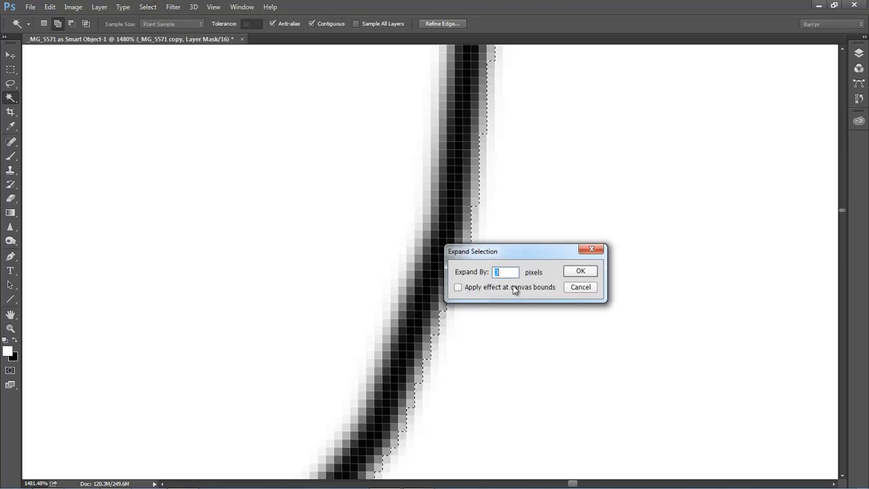
{"action": "left_click", "coordinate": [581, 272]}
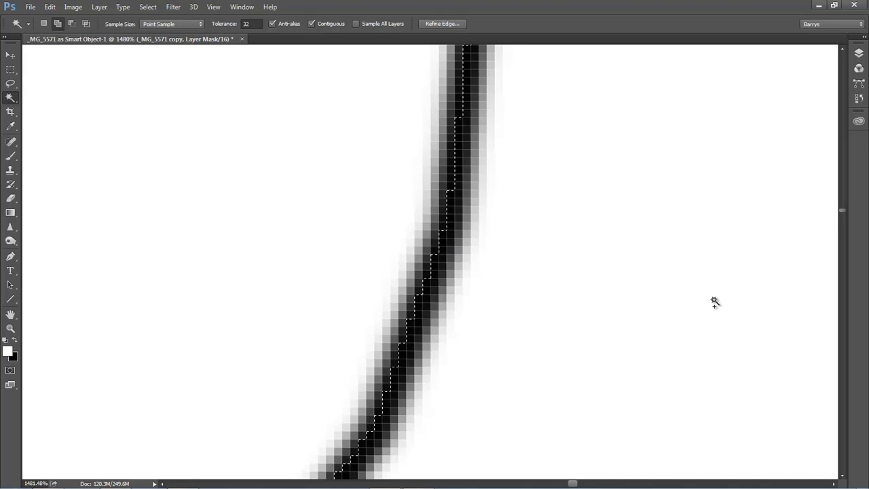
- Fill the selected church shape with black in the mask, deselect it, and return to the normal image display
{"action": "key", "text": "ctrl+0"}
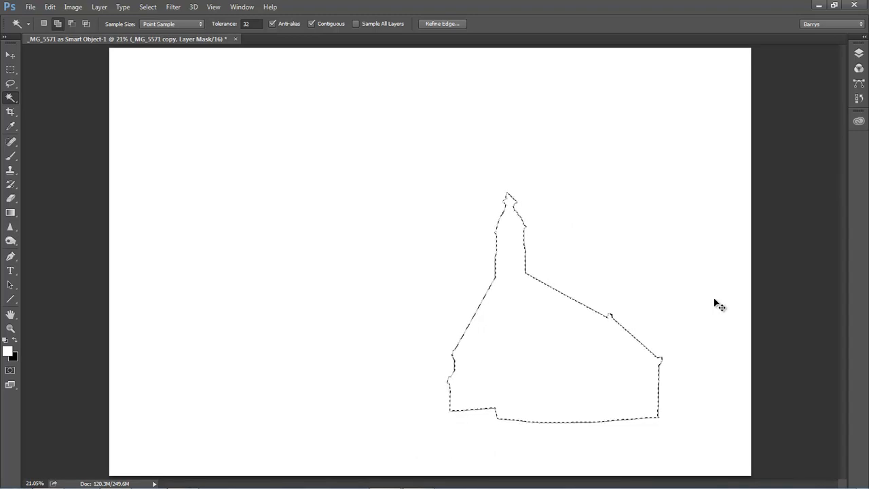
{"action": "key", "text": "ctrl+BackSpace"}
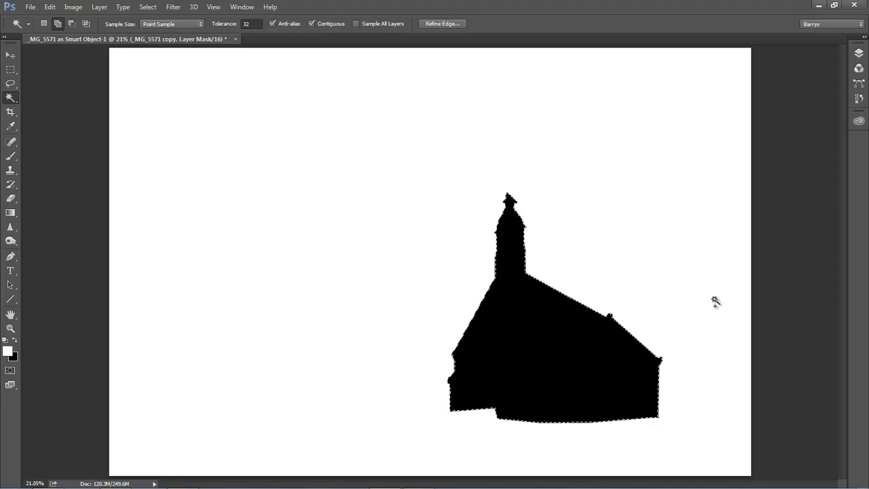
{"action": "key", "text": "ctrl+d"}
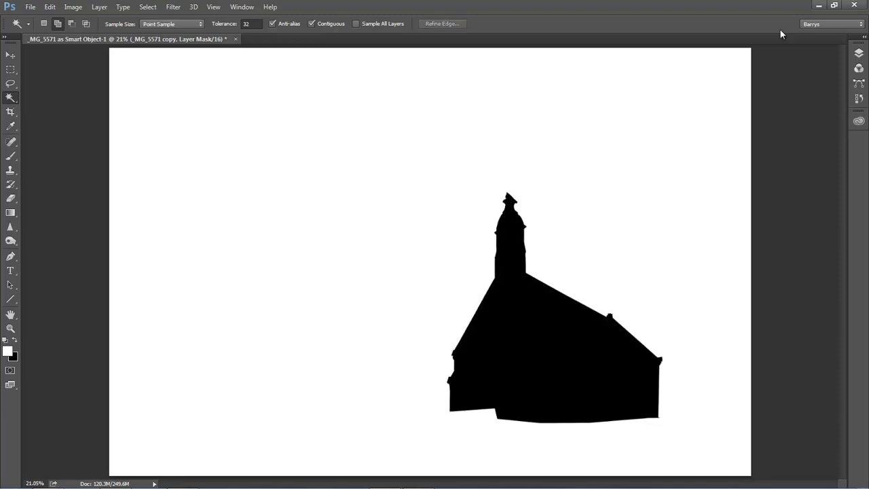
{"action": "left_click", "coordinate": [859, 54]}
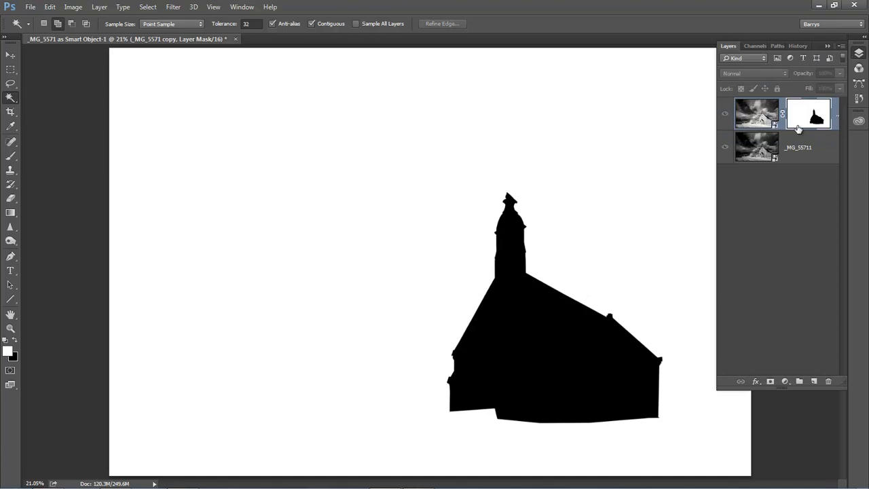
{"action": "left_click", "coordinate": [745, 117]}
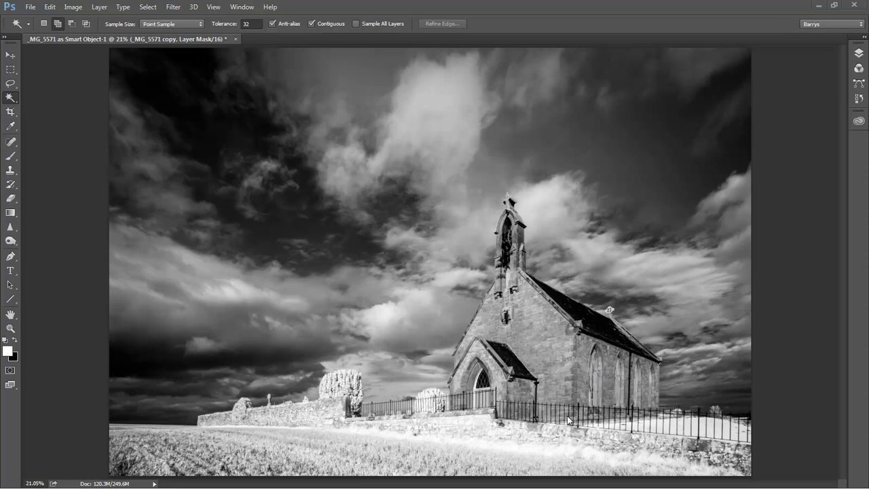
- Choose the Brush tool with black as foreground colour to mask the churchyard wall and grass at the image's lower right
{"action": "left_click_drag", "start_coordinate": [587, 359], "coordinate": [772, 473]}
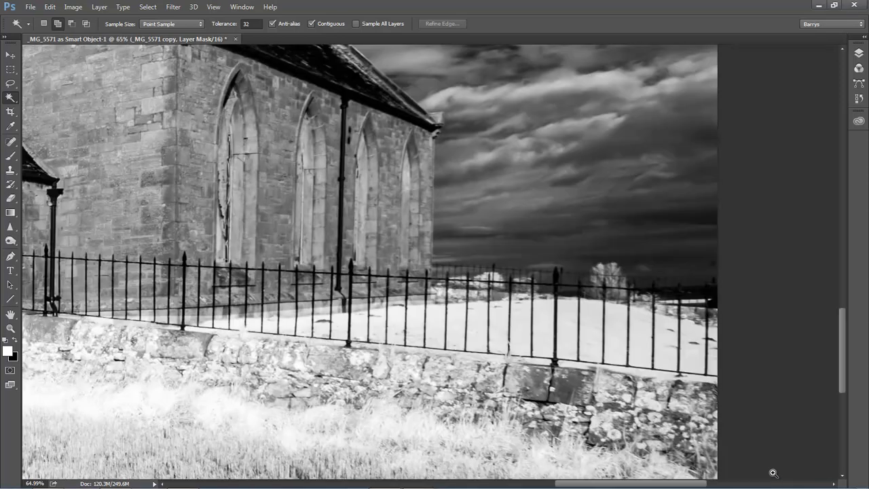
{"action": "left_click_drag", "start_coordinate": [325, 386], "coordinate": [396, 316]}
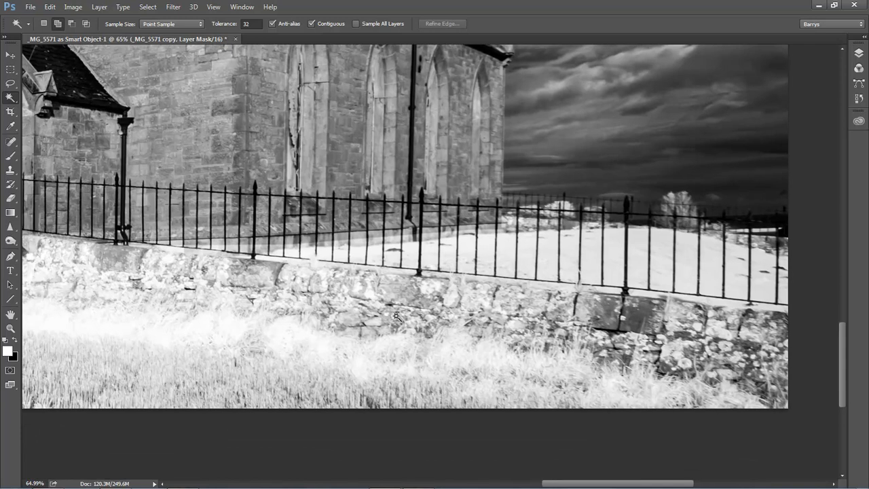
{"action": "left_click", "coordinate": [858, 53]}
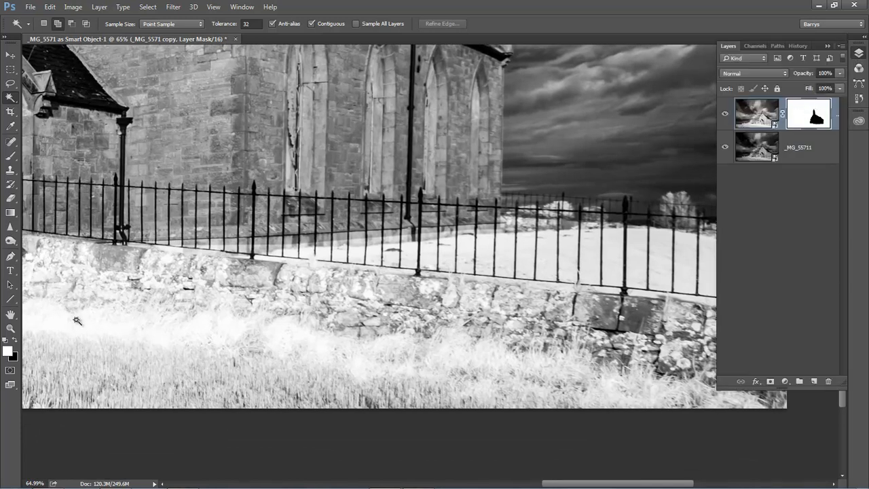
{"action": "left_click", "coordinate": [14, 342]}
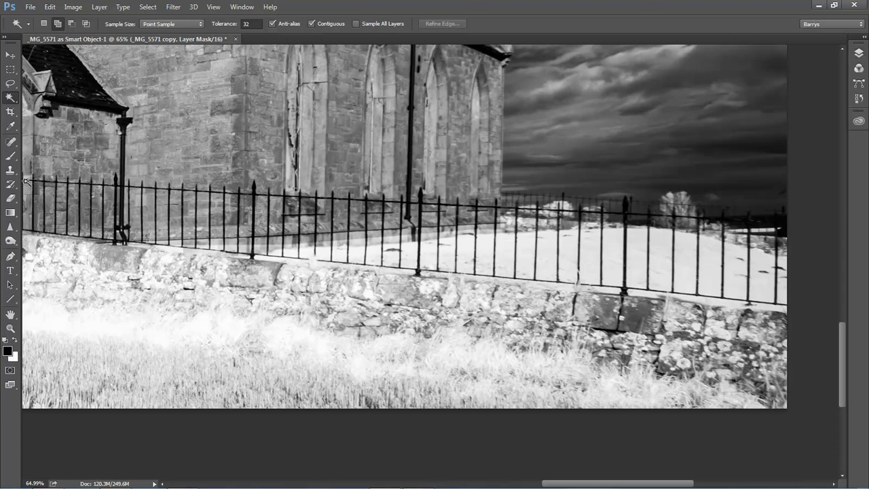
{"action": "left_click", "coordinate": [10, 155]}
{"action": "left_click", "coordinate": [42, 155]}
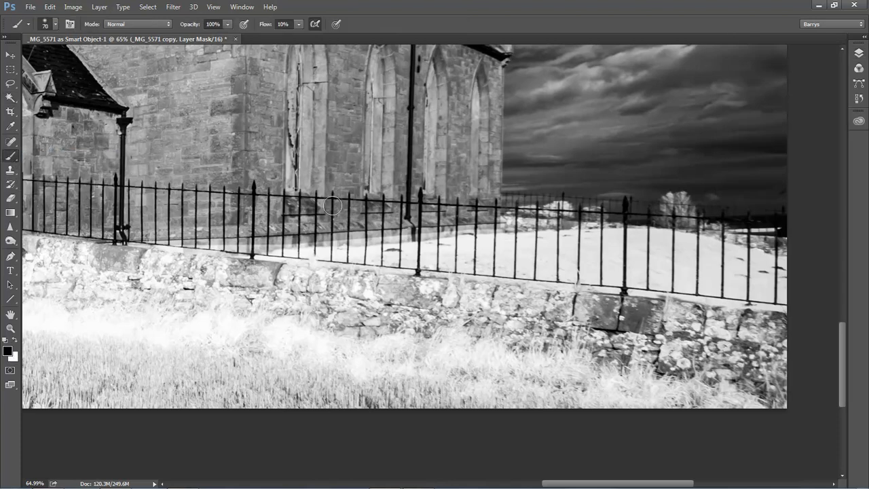
- Enlarge the brush to 175 px at 10% flow and paint the mask black over the stone wall and bright grass along it
{"action": "key", "text": "bracketright"}
{"action": "key", "text": "bracketright"}
{"action": "key", "text": "bracketright"}
{"action": "key", "text": "bracketright"}
{"action": "key", "text": "bracketright"}
{"action": "key", "text": "bracketright"}
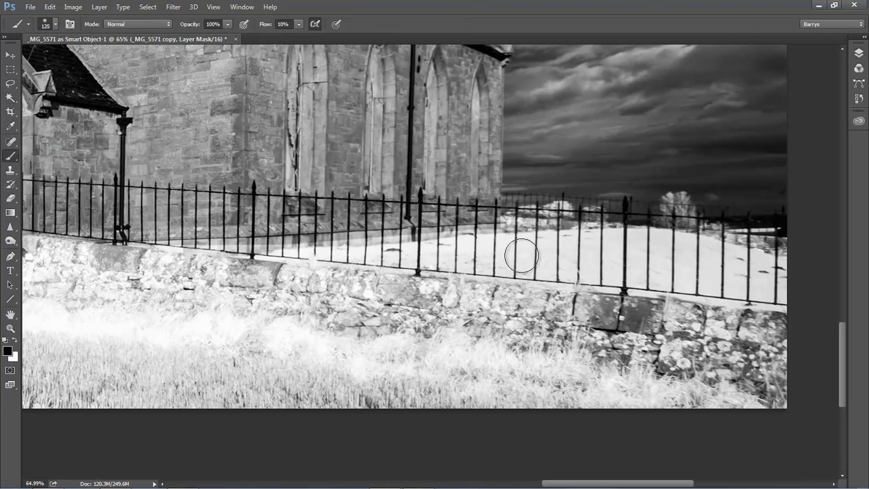
{"action": "type", "text": "10"}
{"action": "key", "text": "Return"}
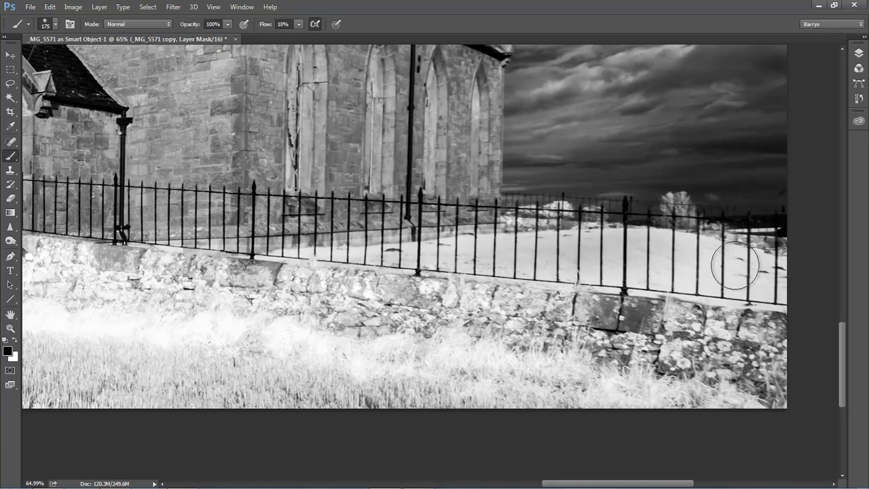
{"action": "mouse_move", "coordinate": [616, 317]}
{"action": "left_mouse_down"}
{"action": "mouse_move", "coordinate": [407, 351]}
{"action": "mouse_move", "coordinate": [402, 376]}
{"action": "mouse_move", "coordinate": [217, 326]}
{"action": "mouse_move", "coordinate": [204, 279]}
{"action": "mouse_move", "coordinate": [108, 262]}
{"action": "mouse_move", "coordinate": [43, 267]}
{"action": "mouse_move", "coordinate": [245, 277]}
{"action": "mouse_move", "coordinate": [233, 272]}
{"action": "mouse_move", "coordinate": [224, 281]}
{"action": "mouse_move", "coordinate": [237, 287]}
{"action": "mouse_move", "coordinate": [233, 300]}
{"action": "mouse_move", "coordinate": [257, 315]}
{"action": "mouse_move", "coordinate": [88, 337]}
{"action": "mouse_move", "coordinate": [92, 330]}
{"action": "mouse_move", "coordinate": [500, 406]}
{"action": "mouse_move", "coordinate": [773, 403]}
{"action": "left_mouse_up"}
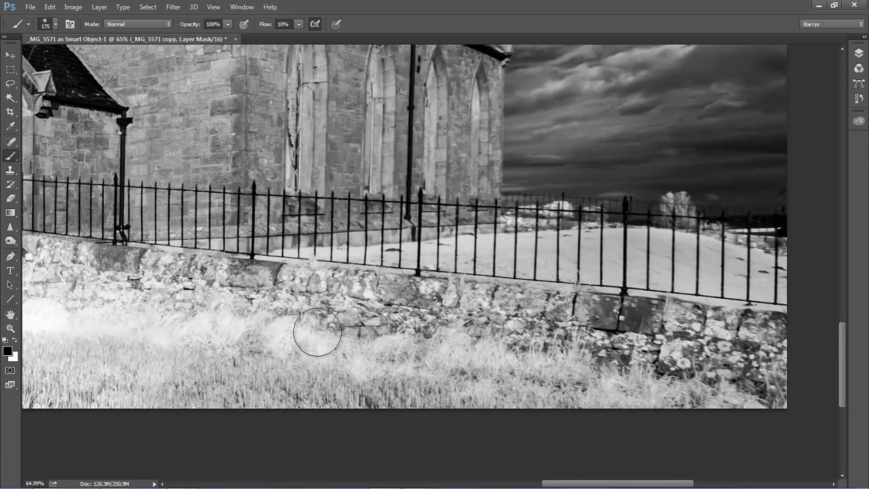
{"action": "mouse_move", "coordinate": [230, 328]}
{"action": "left_mouse_down"}
{"action": "mouse_move", "coordinate": [223, 327]}
{"action": "mouse_move", "coordinate": [729, 335]}
{"action": "left_mouse_up"}
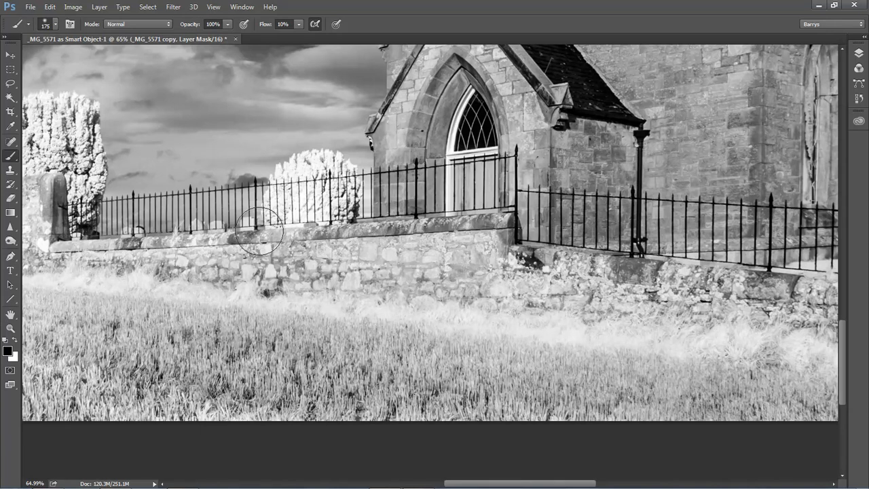
- Reduce the brush to 50 px and paint the mask black over the pale rounded bush behind the railings beside the porch
{"action": "key", "text": "ctrl+space"}
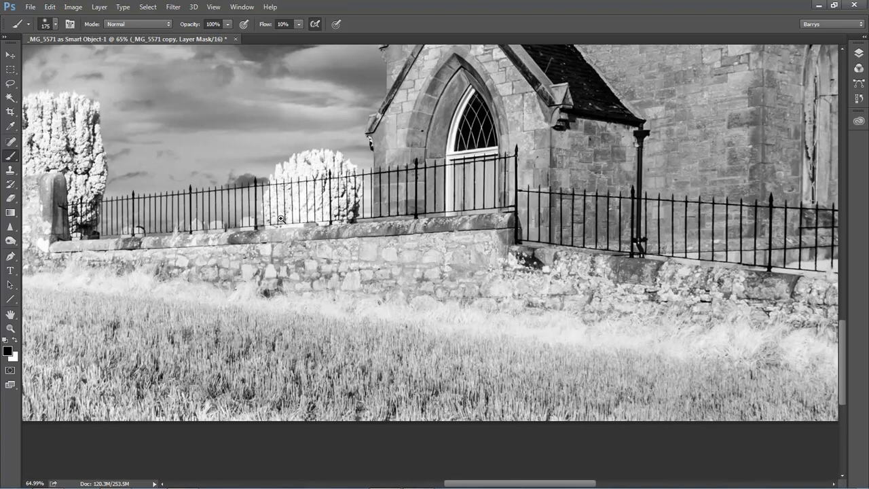
{"action": "left_click", "coordinate": [304, 191]}
{"action": "left_click", "coordinate": [309, 193]}
{"action": "left_click", "coordinate": [314, 194]}
{"action": "key", "text": "bracketleft"}
{"action": "key", "text": "bracketleft"}
{"action": "key", "text": "bracketleft"}
{"action": "key", "text": "bracketleft"}
{"action": "key", "text": "bracketleft"}
{"action": "key", "text": "bracketleft"}
{"action": "key", "text": "bracketleft"}
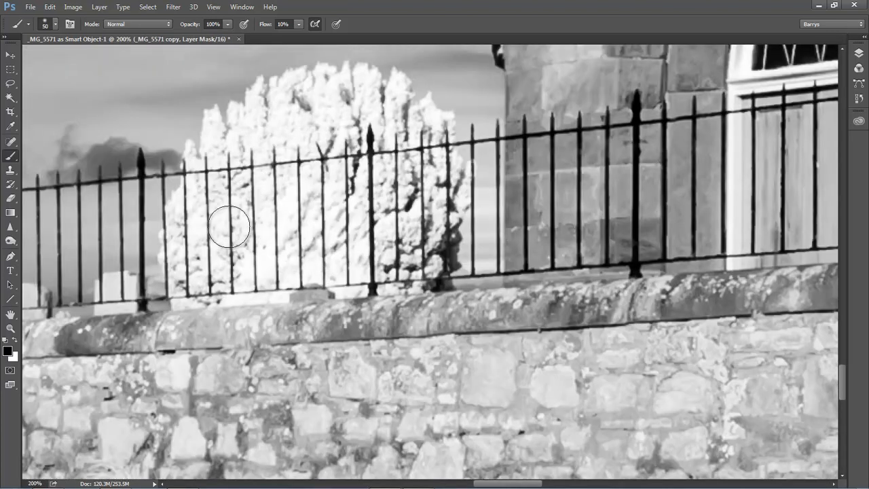
{"action": "key", "text": "bracketleft"}
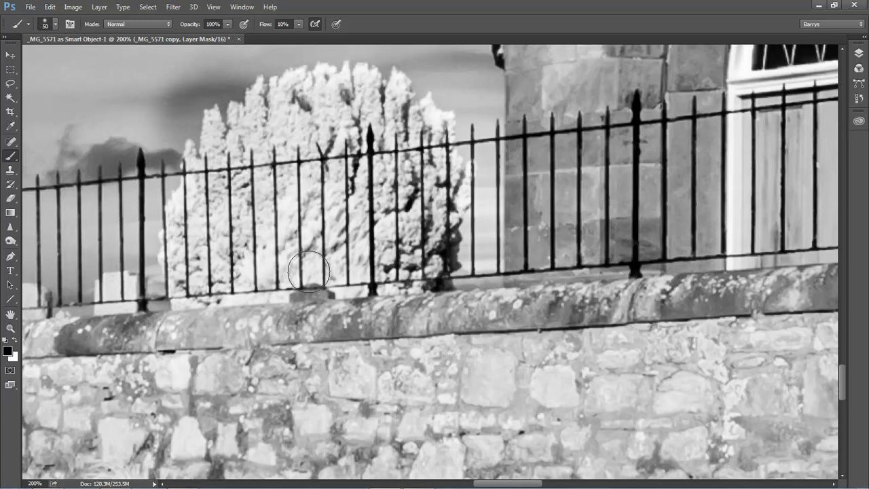
- Switch to white and paint the mask to restore the sky beside the bush's upper left edge
{"action": "left_click_drag", "start_coordinate": [51, 359], "coordinate": [136, 339]}
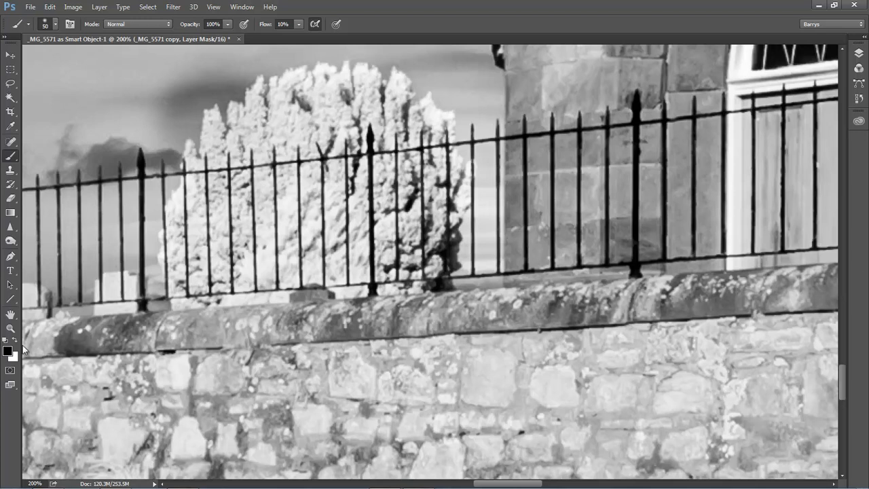
{"action": "mouse_move", "coordinate": [166, 127]}
{"action": "left_mouse_down"}
{"action": "mouse_move", "coordinate": [210, 82]}
{"action": "mouse_move", "coordinate": [228, 72]}
{"action": "mouse_move", "coordinate": [223, 88]}
{"action": "mouse_move", "coordinate": [233, 79]}
{"action": "mouse_move", "coordinate": [189, 107]}
{"action": "mouse_move", "coordinate": [169, 80]}
{"action": "mouse_move", "coordinate": [177, 134]}
{"action": "mouse_move", "coordinate": [188, 133]}
{"action": "mouse_move", "coordinate": [189, 87]}
{"action": "mouse_move", "coordinate": [213, 114]}
{"action": "mouse_move", "coordinate": [235, 72]}
{"action": "mouse_move", "coordinate": [244, 72]}
{"action": "mouse_move", "coordinate": [239, 83]}
{"action": "mouse_move", "coordinate": [214, 73]}
{"action": "mouse_move", "coordinate": [157, 121]}
{"action": "left_mouse_up"}
{"action": "key", "text": "ctrl+0"}
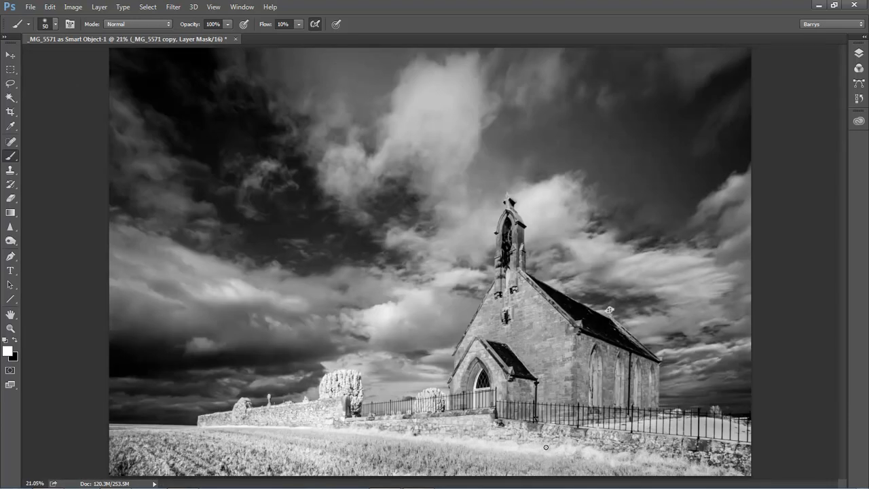
- Switch to black, enlarge the brush to 400 px and paint the mask over the foreground grass field to darken it
{"action": "key", "text": "x"}
{"action": "key", "text": "bracketright"}
{"action": "key", "text": "bracketright"}
{"action": "key", "text": "bracketright"}
{"action": "key", "text": "bracketright"}
{"action": "key", "text": "bracketright"}
{"action": "key", "text": "bracketright"}
{"action": "key", "text": "bracketright"}
{"action": "key", "text": "bracketright"}
{"action": "key", "text": "bracketright"}
{"action": "key", "text": "bracketright"}
{"action": "key", "text": "bracketright"}
{"action": "key", "text": "bracketright"}
{"action": "mouse_move", "coordinate": [326, 438]}
{"action": "left_mouse_down"}
{"action": "mouse_move", "coordinate": [177, 435]}
{"action": "mouse_move", "coordinate": [286, 445]}
{"action": "mouse_move", "coordinate": [204, 438]}
{"action": "left_mouse_up"}
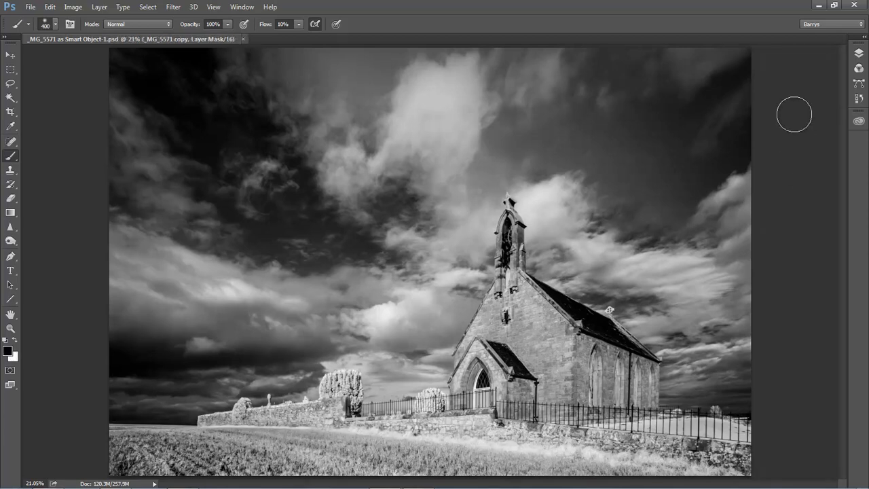
- Check the layer mask's coverage by hiding the lower _MG_55711 layer and showing it again
{"action": "left_click", "coordinate": [858, 54]}
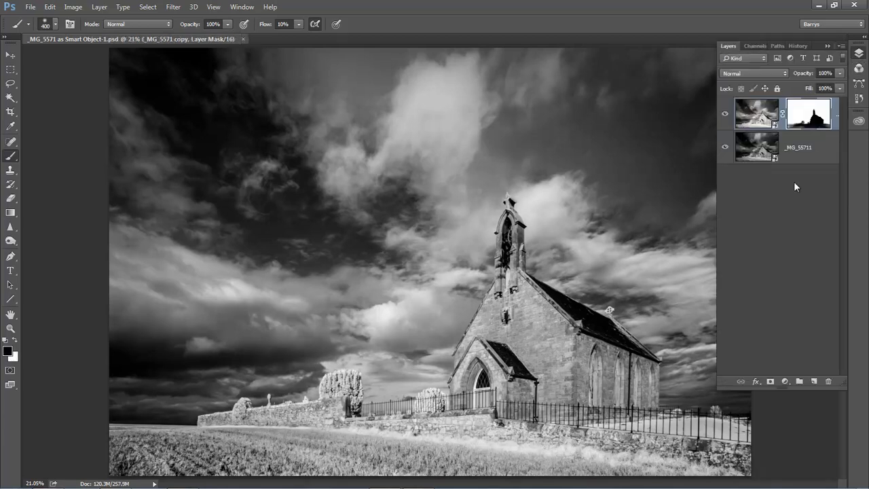
{"action": "left_click", "coordinate": [724, 148]}
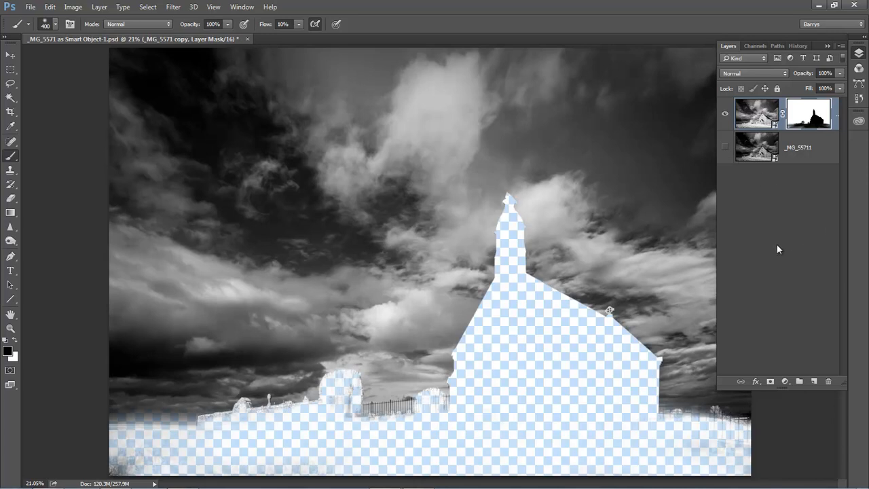
{"action": "left_click", "coordinate": [725, 148]}
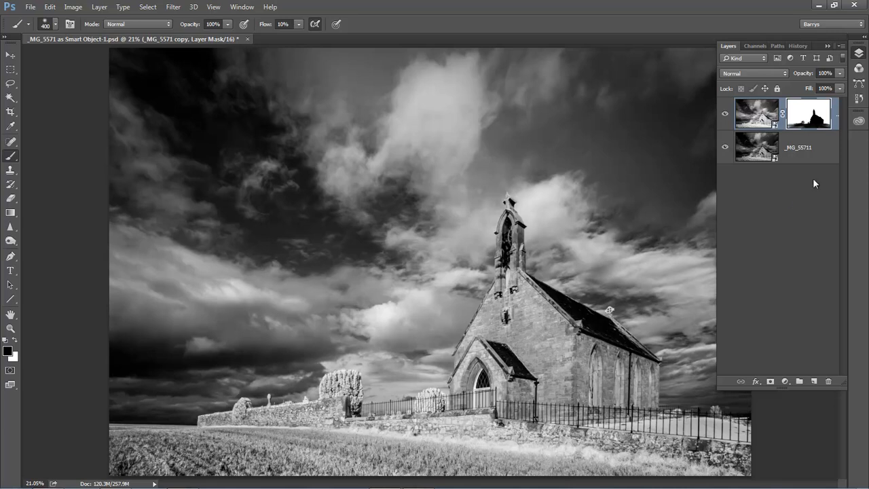
- Flatten the masked smart object layers into a single image layer and put the layer list away
{"action": "left_click", "coordinate": [840, 49]}
{"action": "left_click", "coordinate": [785, 273]}
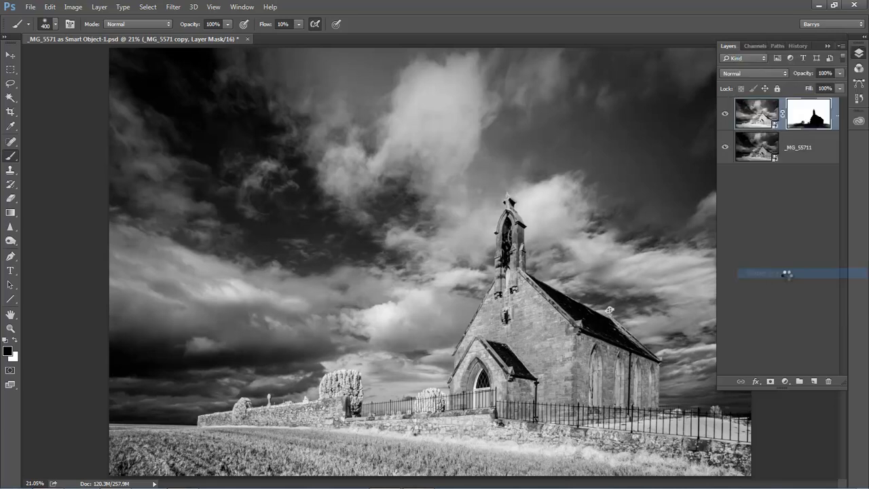
{"action": "key", "text": "F7"}
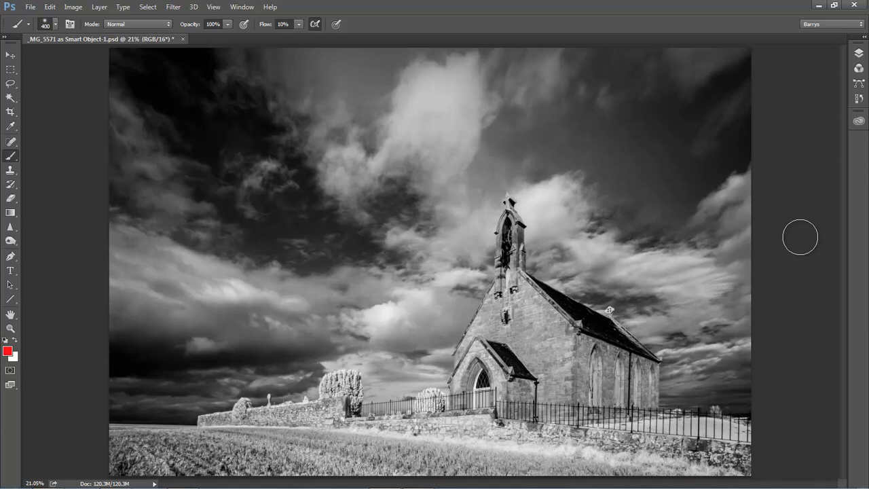
- Darken the upper sky around the tall central cloud with the Burn tool at 700 px, Midtones range, 10% exposure
{"action": "left_click", "coordinate": [13, 249]}
{"action": "left_click", "coordinate": [61, 239]}
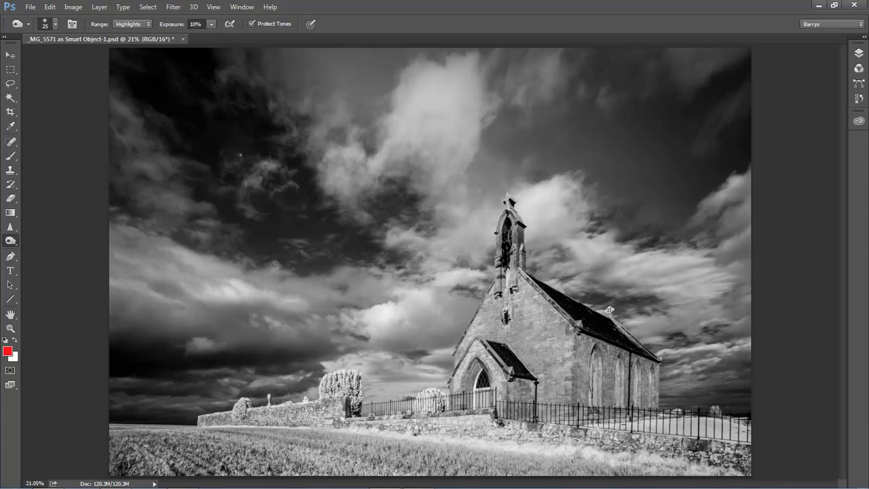
{"action": "key", "text": "bracketright"}
{"action": "key", "text": "bracketright"}
{"action": "key", "text": "bracketright"}
{"action": "key", "text": "bracketright"}
{"action": "key", "text": "bracketright"}
{"action": "key", "text": "bracketright"}
{"action": "key", "text": "bracketright"}
{"action": "key", "text": "bracketright"}
{"action": "key", "text": "bracketright"}
{"action": "key", "text": "bracketright"}
{"action": "key", "text": "bracketright"}
{"action": "key", "text": "bracketright"}
{"action": "left_click", "coordinate": [148, 24]}
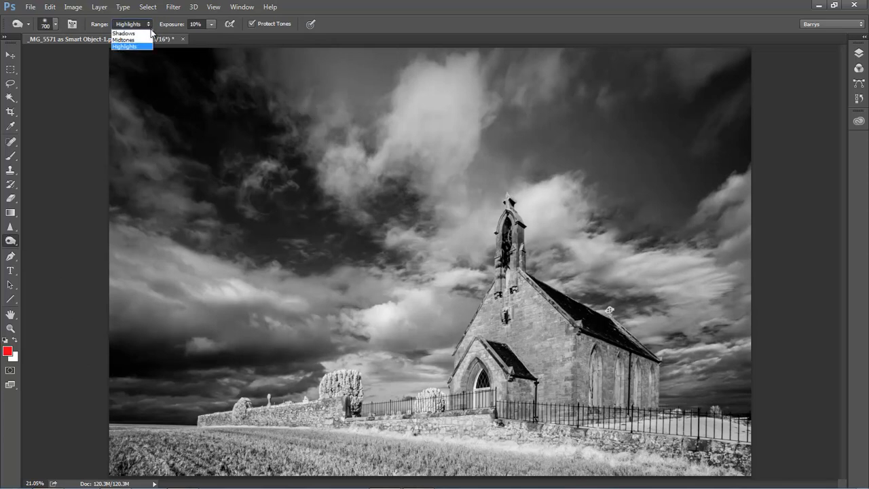
{"action": "left_click", "coordinate": [129, 39]}
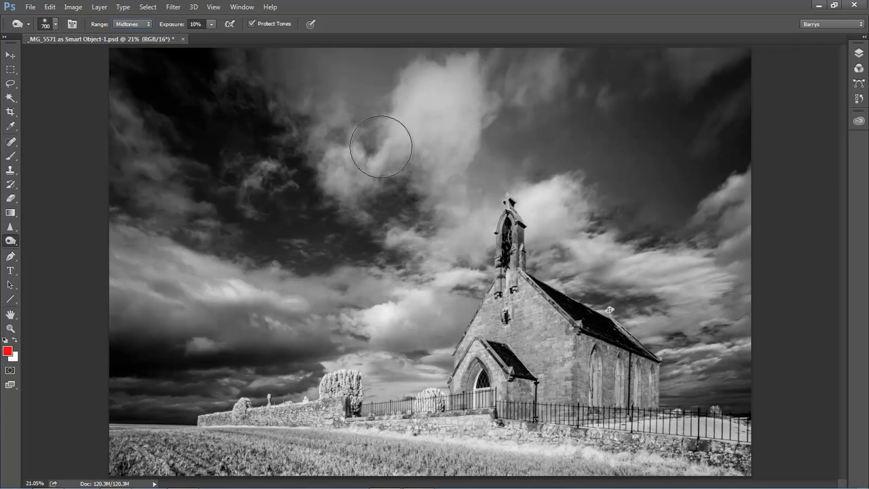
{"action": "left_click", "coordinate": [211, 25]}
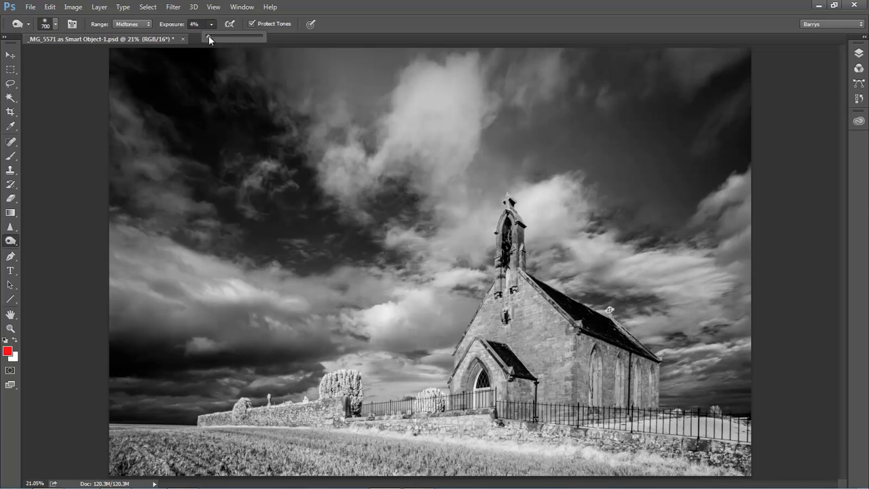
{"action": "left_click_drag", "start_coordinate": [207, 36], "coordinate": [210, 36]}
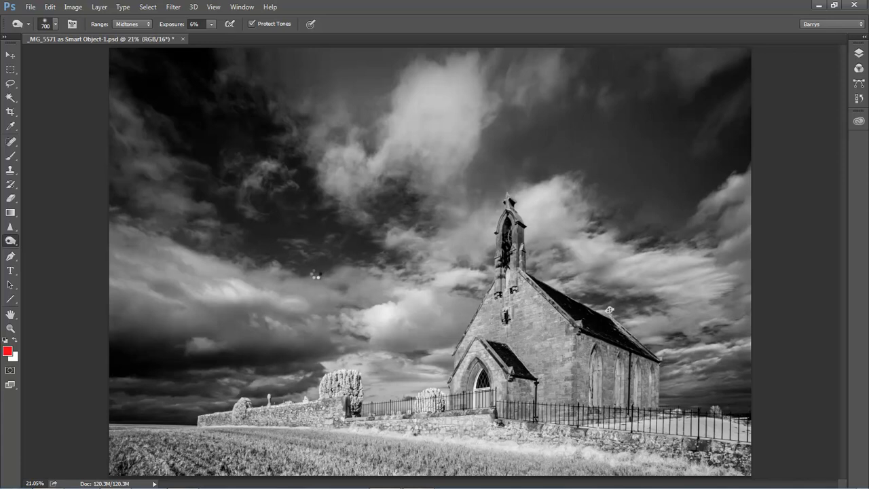
{"action": "key", "text": "1"}
{"action": "mouse_move", "coordinate": [356, 102]}
{"action": "left_mouse_down"}
{"action": "mouse_move", "coordinate": [419, 34]}
{"action": "mouse_move", "coordinate": [604, 48]}
{"action": "mouse_move", "coordinate": [477, 53]}
{"action": "left_mouse_up"}
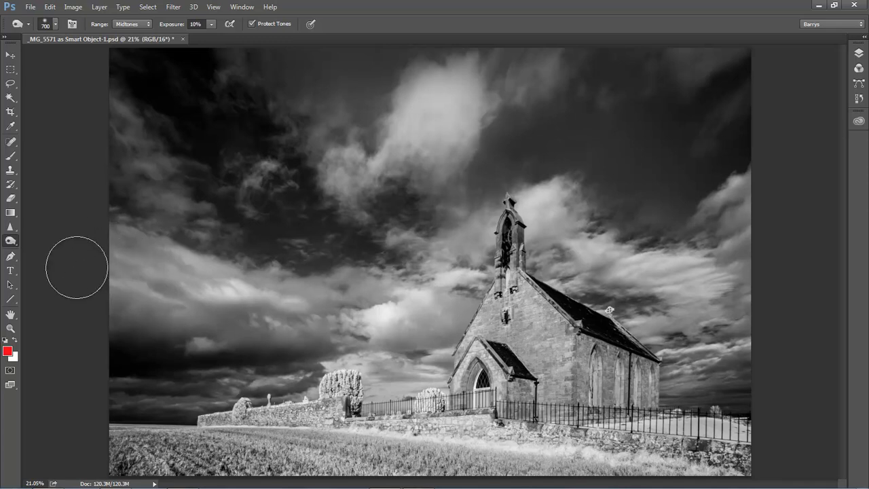
- Brighten the white clouds across the sky with the Dodge tool at 700 px, Highlights range, 8% exposure
{"action": "right_click", "coordinate": [16, 248]}
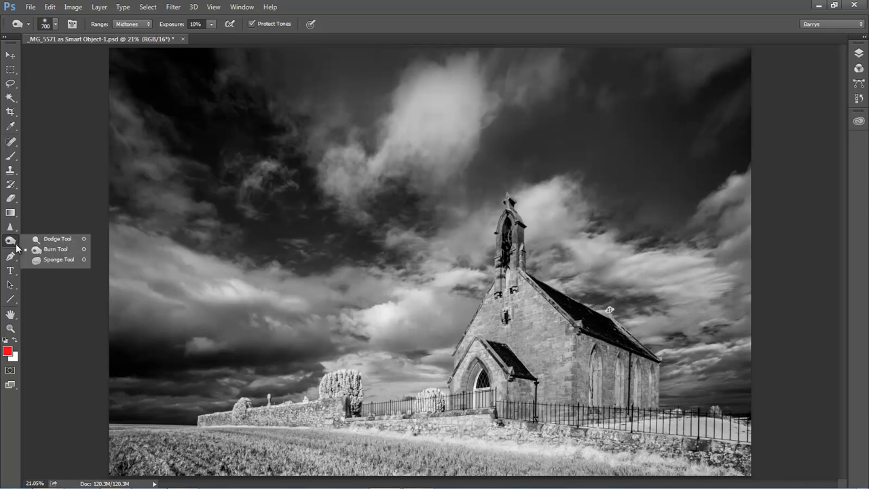
{"action": "left_click", "coordinate": [41, 240]}
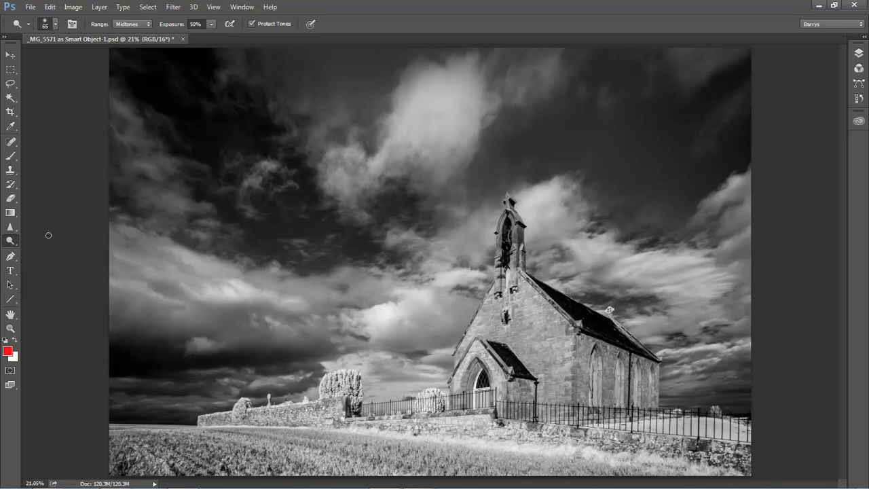
{"action": "left_click", "coordinate": [140, 24]}
{"action": "left_click", "coordinate": [142, 45]}
{"action": "left_click", "coordinate": [212, 23]}
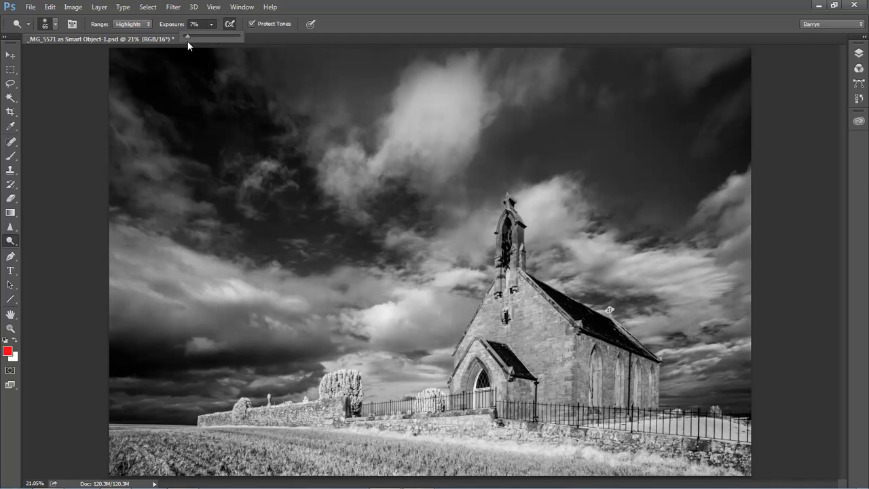
{"action": "left_click", "coordinate": [363, 26]}
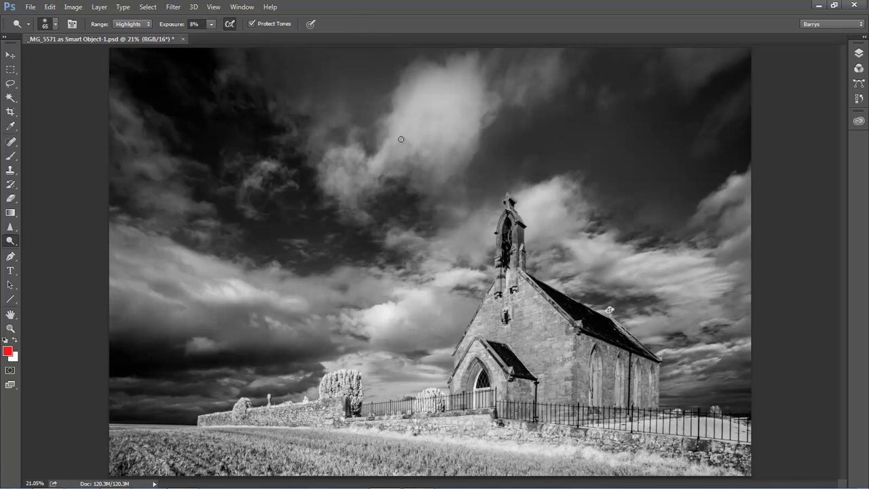
{"action": "key", "text": "bracketright"}
{"action": "key", "text": "bracketright"}
{"action": "key", "text": "bracketright"}
{"action": "key", "text": "bracketright"}
{"action": "key", "text": "bracketright"}
{"action": "key", "text": "bracketright"}
{"action": "key", "text": "bracketright"}
{"action": "key", "text": "bracketright"}
{"action": "key", "text": "bracketright"}
{"action": "key", "text": "bracketright"}
{"action": "key", "text": "bracketright"}
{"action": "key", "text": "bracketright"}
{"action": "key", "text": "bracketright"}
{"action": "mouse_move", "coordinate": [412, 107]}
{"action": "left_mouse_down"}
{"action": "mouse_move", "coordinate": [433, 99]}
{"action": "mouse_move", "coordinate": [455, 68]}
{"action": "mouse_move", "coordinate": [415, 111]}
{"action": "mouse_move", "coordinate": [400, 158]}
{"action": "mouse_move", "coordinate": [463, 92]}
{"action": "mouse_move", "coordinate": [404, 194]}
{"action": "mouse_move", "coordinate": [465, 127]}
{"action": "mouse_move", "coordinate": [488, 234]}
{"action": "mouse_move", "coordinate": [544, 198]}
{"action": "mouse_move", "coordinate": [478, 289]}
{"action": "mouse_move", "coordinate": [604, 270]}
{"action": "mouse_move", "coordinate": [734, 268]}
{"action": "mouse_move", "coordinate": [738, 249]}
{"action": "left_mouse_up"}
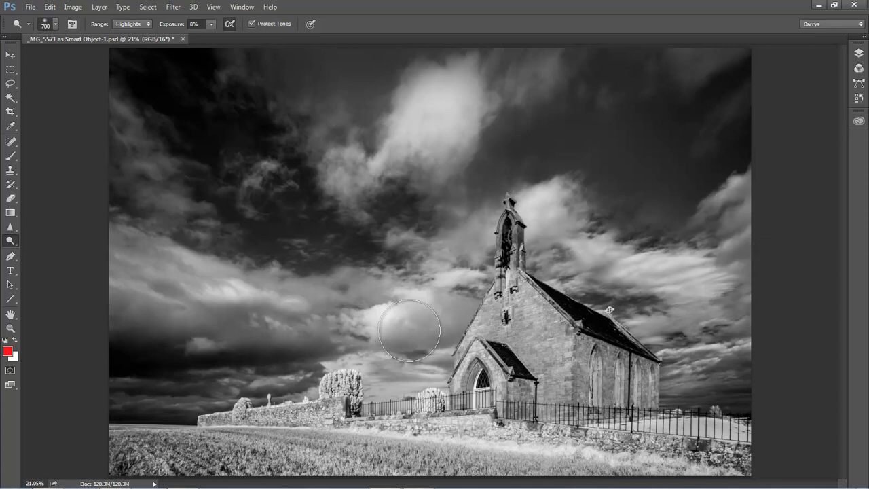
- Dodge the low clouds above the wall, reducing the brush to 150 px for the area around the large bush
{"action": "mouse_move", "coordinate": [268, 372]}
{"action": "left_mouse_down"}
{"action": "mouse_move", "coordinate": [145, 332]}
{"action": "mouse_move", "coordinate": [110, 268]}
{"action": "mouse_move", "coordinate": [269, 335]}
{"action": "mouse_move", "coordinate": [140, 346]}
{"action": "left_mouse_up"}
{"action": "key", "text": "bracketleft"}
{"action": "key", "text": "bracketleft"}
{"action": "key", "text": "bracketleft"}
{"action": "key", "text": "bracketleft"}
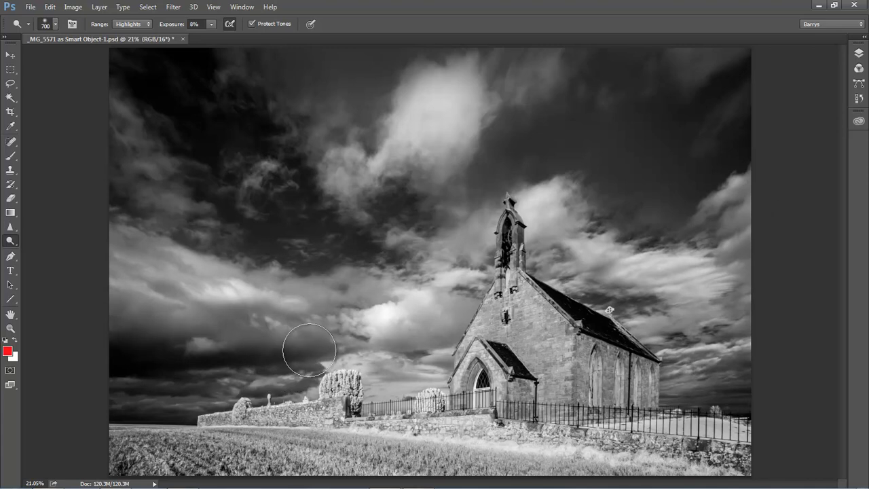
{"action": "key", "text": "bracketleft"}
{"action": "key", "text": "bracketleft"}
{"action": "key", "text": "bracketleft"}
{"action": "key", "text": "bracketleft"}
{"action": "mouse_move", "coordinate": [342, 362]}
{"action": "left_mouse_down"}
{"action": "mouse_move", "coordinate": [331, 367]}
{"action": "mouse_move", "coordinate": [370, 365]}
{"action": "left_mouse_up"}
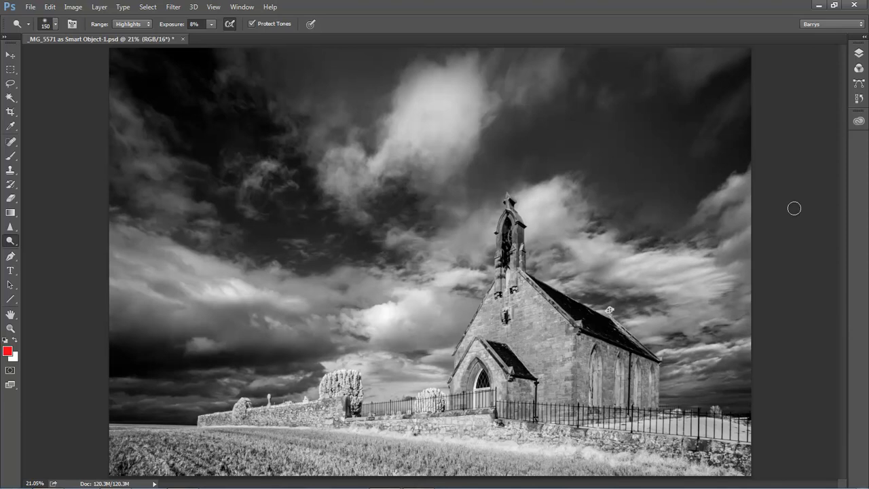
{"action": "key", "text": "ctrl+l"}
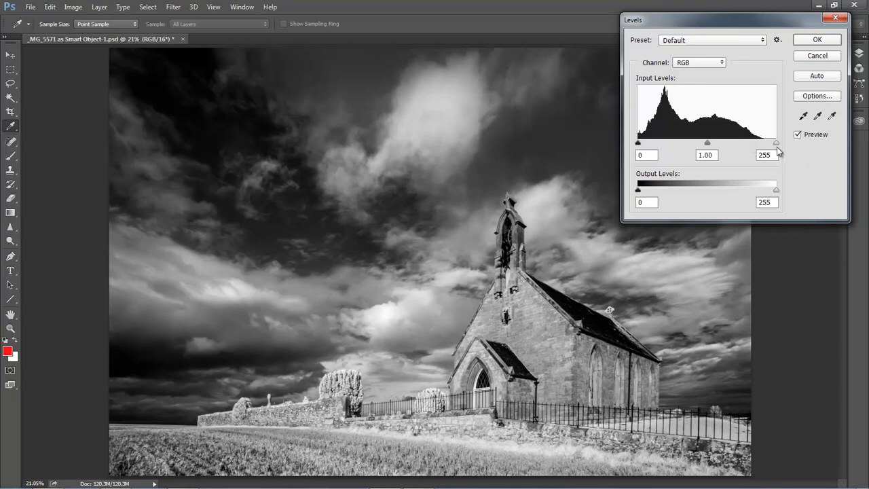
{"action": "left_click_drag", "start_coordinate": [760, 23], "coordinate": [779, 16]}
{"action": "mouse_move", "coordinate": [795, 133]}
{"action": "left_mouse_down"}
{"action": "mouse_move", "coordinate": [782, 133]}
{"action": "mouse_move", "coordinate": [797, 141]}
{"action": "mouse_move", "coordinate": [781, 133]}
{"action": "mouse_move", "coordinate": [780, 142]}
{"action": "left_mouse_up"}
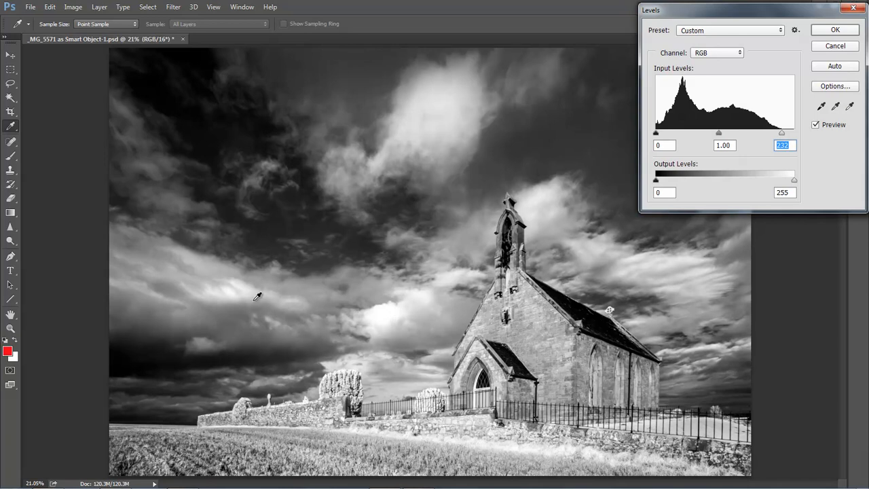
{"action": "left_click_drag", "start_coordinate": [782, 134], "coordinate": [792, 135]}
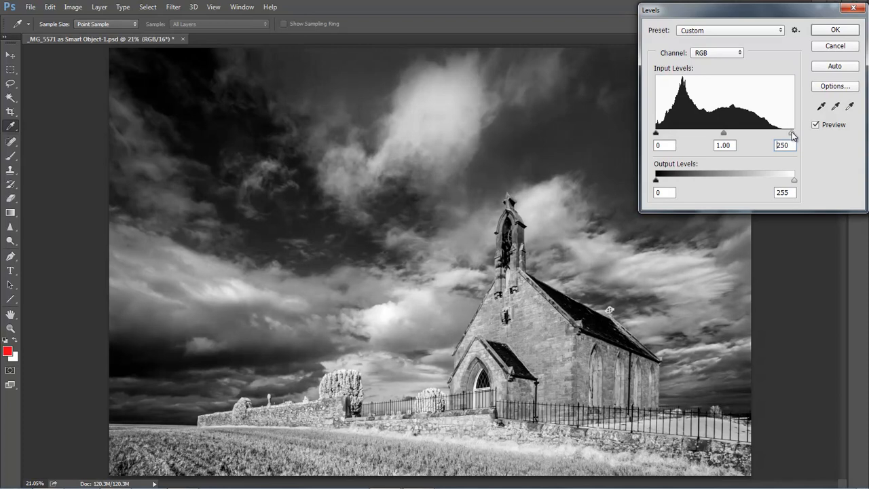
{"action": "left_click_drag", "start_coordinate": [792, 132], "coordinate": [792, 133]}
{"action": "left_click", "coordinate": [830, 45]}
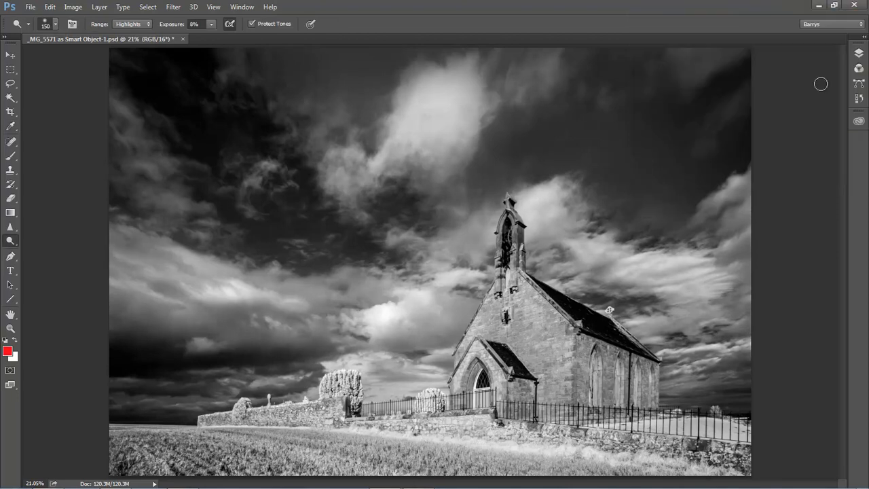
- Revert the image in its history to the last Burn Tool state, discarding all the dodge strokes
{"action": "left_click", "coordinate": [859, 98]}
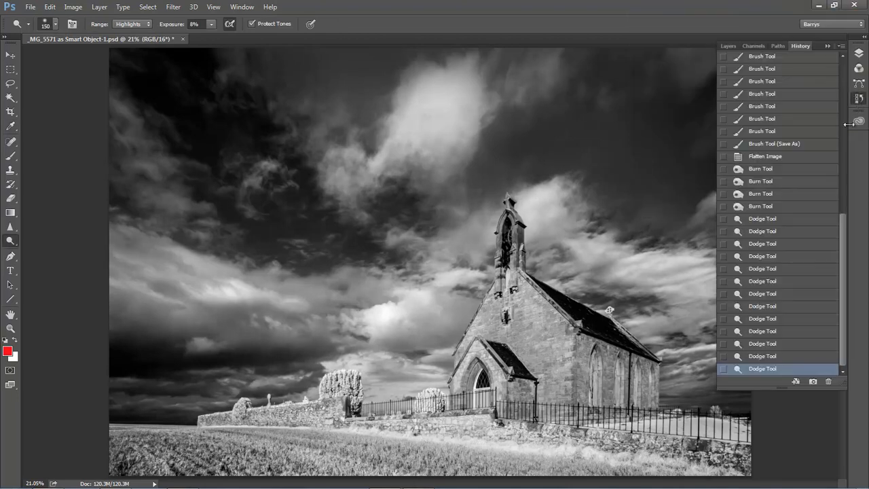
{"action": "left_click", "coordinate": [762, 207]}
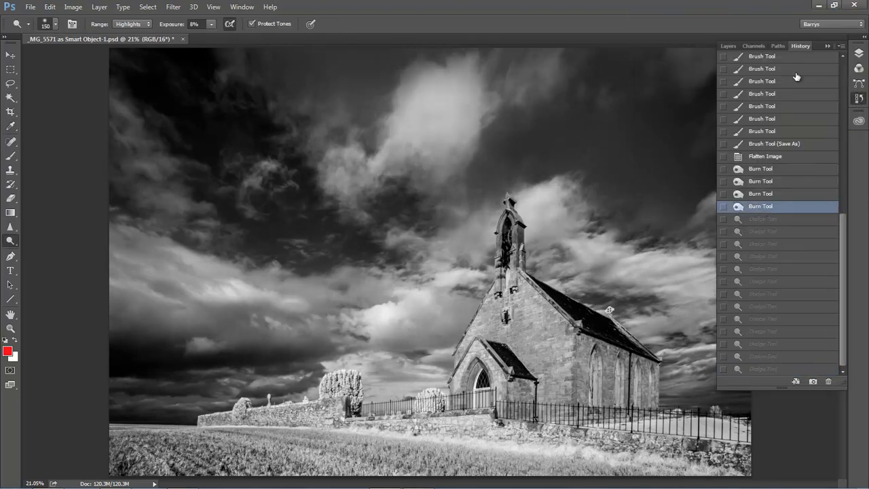
{"action": "left_click", "coordinate": [716, 21]}
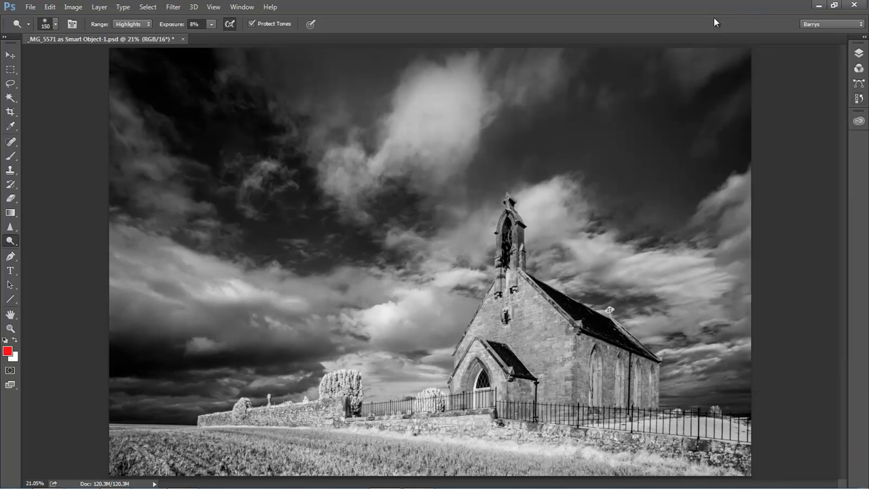
- Apply a Levels adjustment with the white input at 232 and the midtone slider moved slightly to darken the midtones
{"action": "key", "text": "ctrl+l"}
{"action": "left_click_drag", "start_coordinate": [794, 133], "coordinate": [782, 134]}
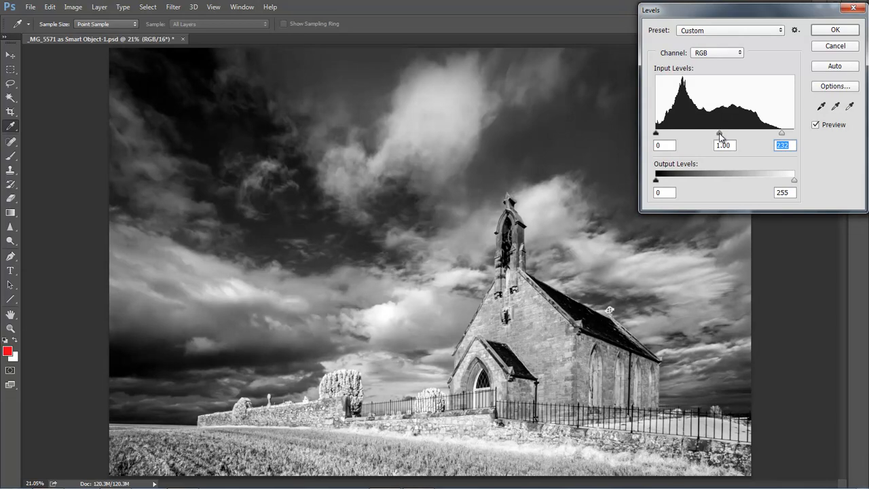
{"action": "left_click_drag", "start_coordinate": [720, 136], "coordinate": [721, 135]}
{"action": "left_click", "coordinate": [835, 33]}
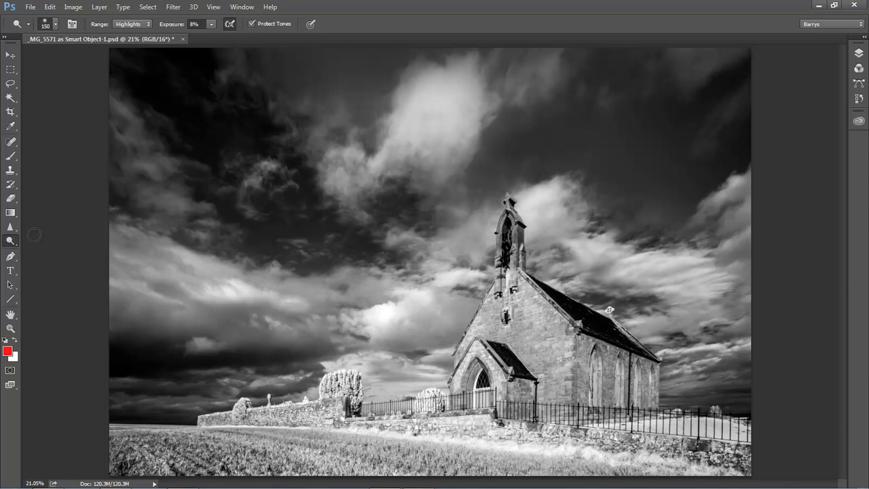
- Darken the bright grass along the stone wall and field with the Burn tool at 400 px, Highlights range, 10% exposure
{"action": "mouse_move", "coordinate": [15, 244]}
{"action": "left_mouse_down"}
{"action": "mouse_move", "coordinate": [39, 236]}
{"action": "mouse_move", "coordinate": [49, 260]}
{"action": "mouse_move", "coordinate": [53, 249]}
{"action": "left_mouse_up"}
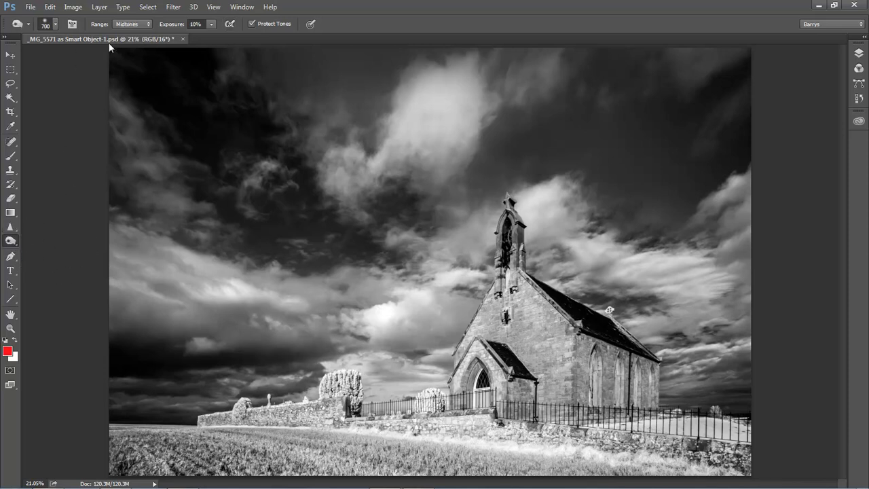
{"action": "left_click", "coordinate": [147, 26]}
{"action": "left_click", "coordinate": [130, 46]}
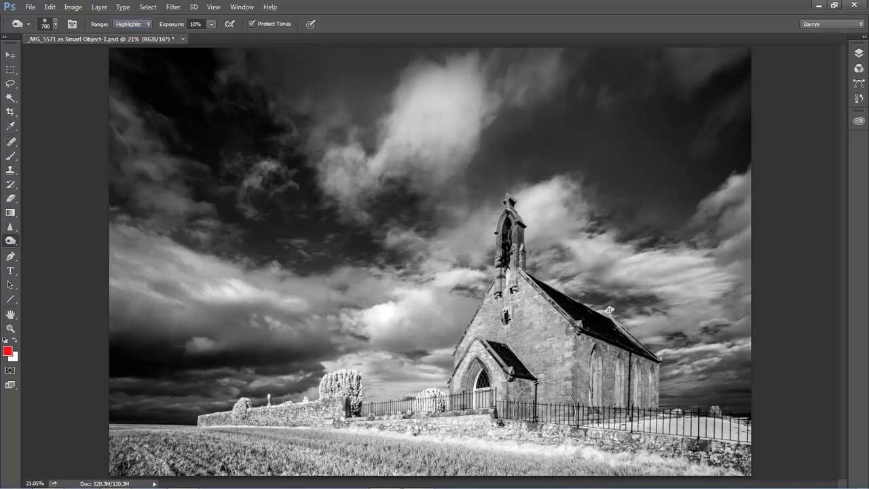
{"action": "left_click", "coordinate": [559, 461], "text": "ctrl"}
{"action": "left_click", "coordinate": [559, 460], "text": "ctrl"}
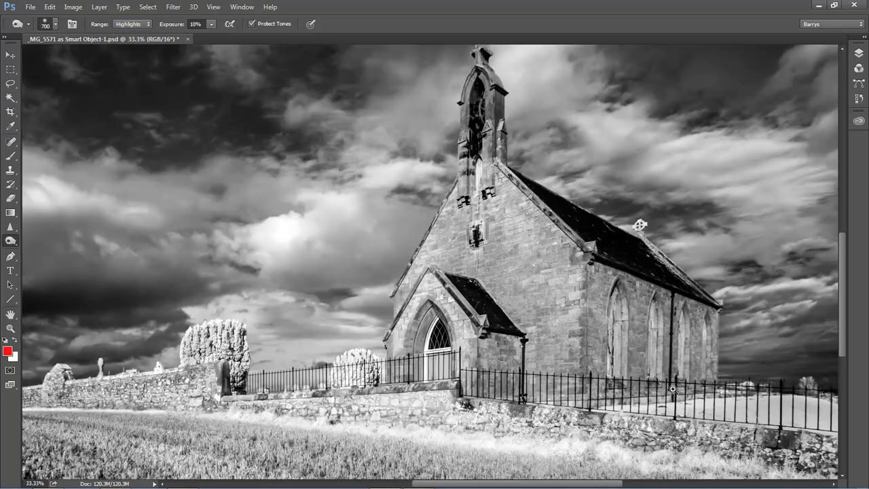
{"action": "mouse_move", "coordinate": [669, 365]}
{"action": "left_mouse_down"}
{"action": "mouse_move", "coordinate": [592, 120]}
{"action": "mouse_move", "coordinate": [513, 148]}
{"action": "mouse_move", "coordinate": [537, 166]}
{"action": "left_mouse_up"}
{"action": "key", "text": "bracketleft"}
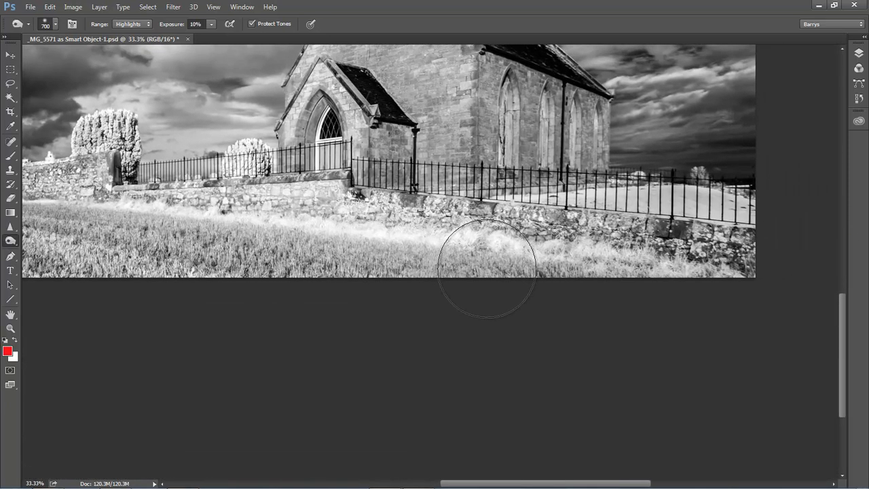
{"action": "mouse_move", "coordinate": [484, 258]}
{"action": "left_mouse_down"}
{"action": "mouse_move", "coordinate": [471, 248]}
{"action": "mouse_move", "coordinate": [493, 249]}
{"action": "left_mouse_up"}
{"action": "mouse_move", "coordinate": [324, 260]}
{"action": "left_mouse_down"}
{"action": "mouse_move", "coordinate": [699, 288]}
{"action": "mouse_move", "coordinate": [462, 258]}
{"action": "mouse_move", "coordinate": [55, 250]}
{"action": "mouse_move", "coordinate": [455, 279]}
{"action": "mouse_move", "coordinate": [176, 229]}
{"action": "mouse_move", "coordinate": [237, 220]}
{"action": "mouse_move", "coordinate": [321, 263]}
{"action": "mouse_move", "coordinate": [173, 264]}
{"action": "mouse_move", "coordinate": [531, 289]}
{"action": "mouse_move", "coordinate": [704, 288]}
{"action": "mouse_move", "coordinate": [687, 244]}
{"action": "mouse_move", "coordinate": [581, 240]}
{"action": "mouse_move", "coordinate": [642, 301]}
{"action": "left_mouse_up"}
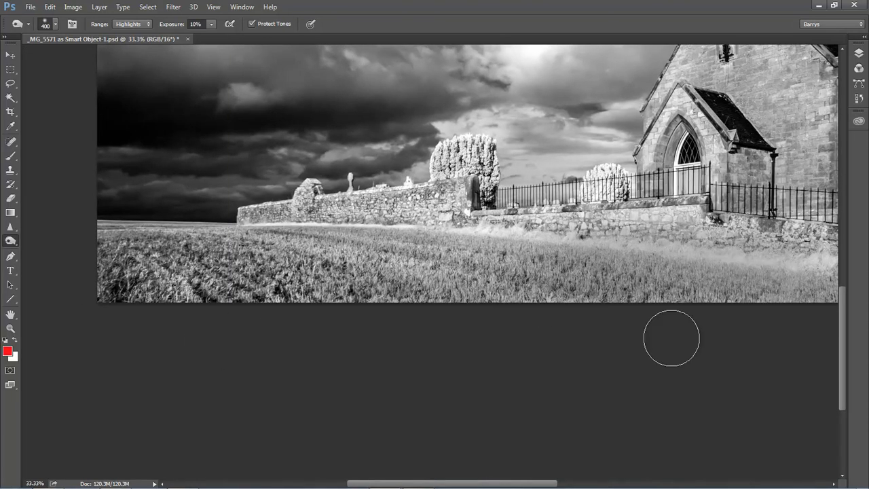
{"action": "key", "text": "ctrl+0"}
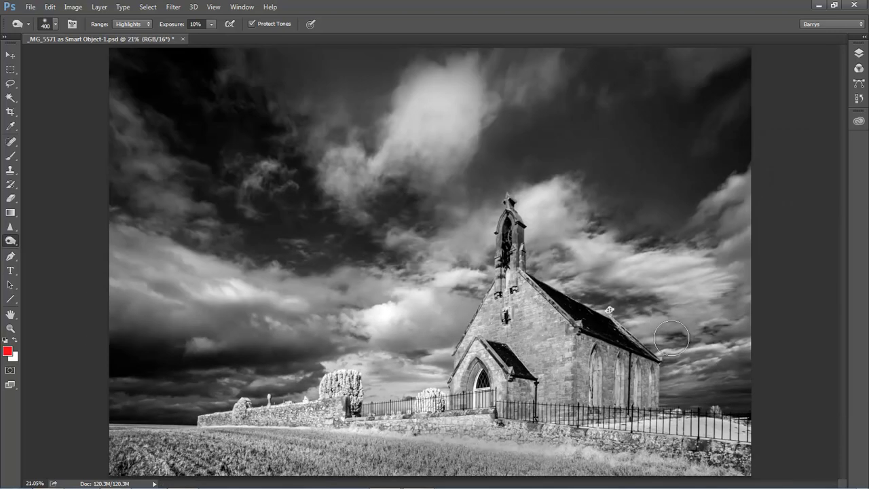